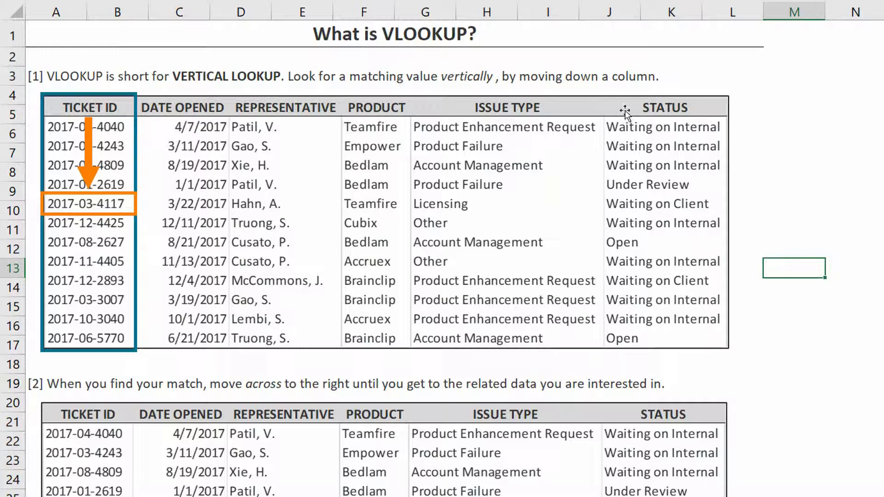
Examine the VLOOKUP explanation and the exact-match example: the lookup office, the completed formula in C4, the office column and the Worcester row
scroll(480, 189, down, 5)
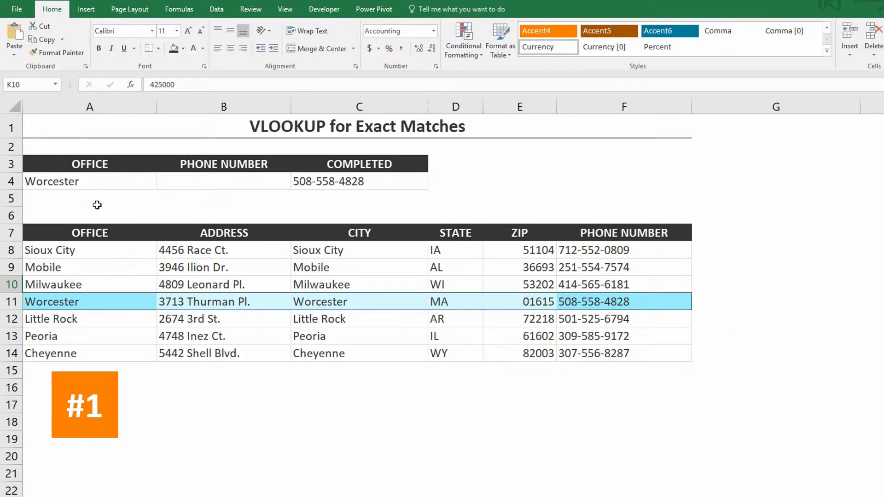
click(82, 181)
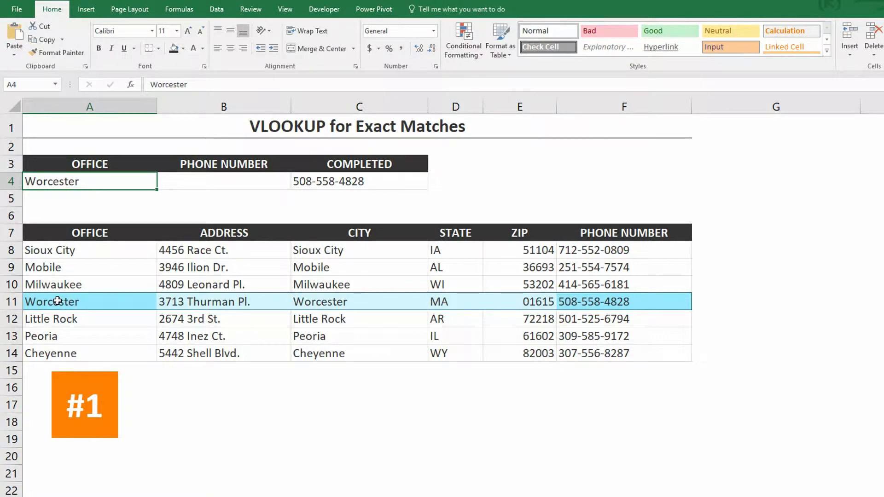
click(607, 302)
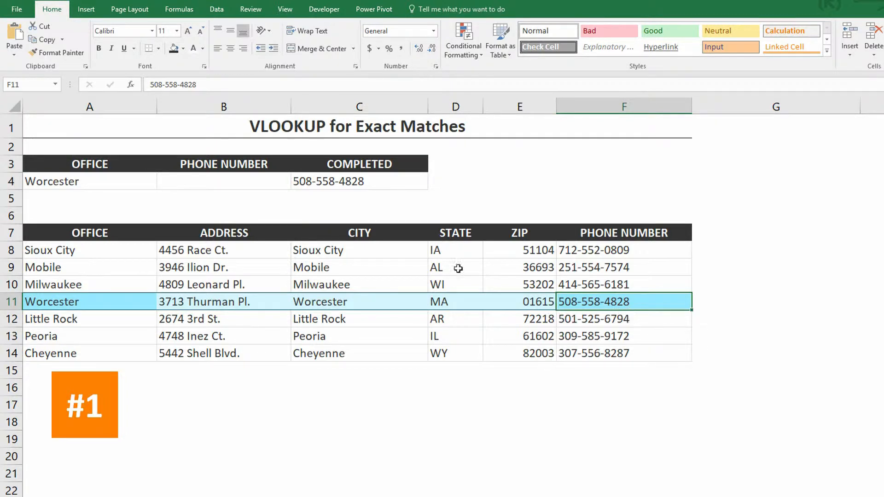
click(361, 181)
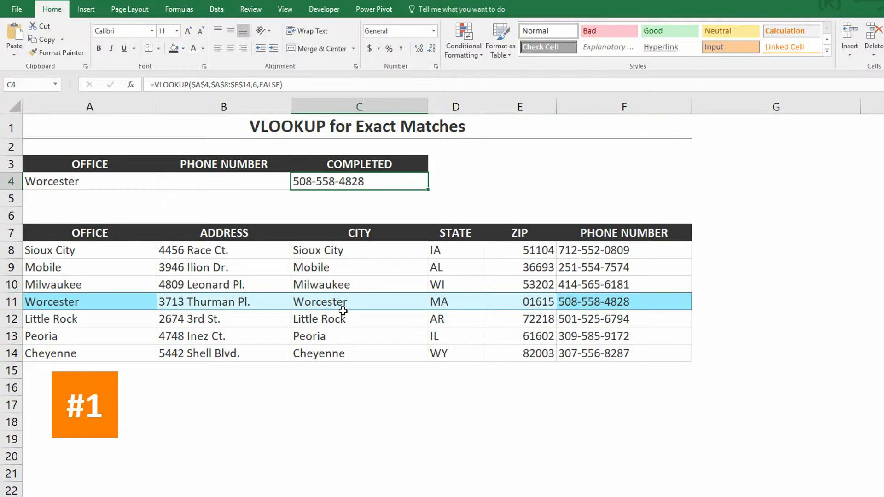
drag(88, 249, 82, 351)
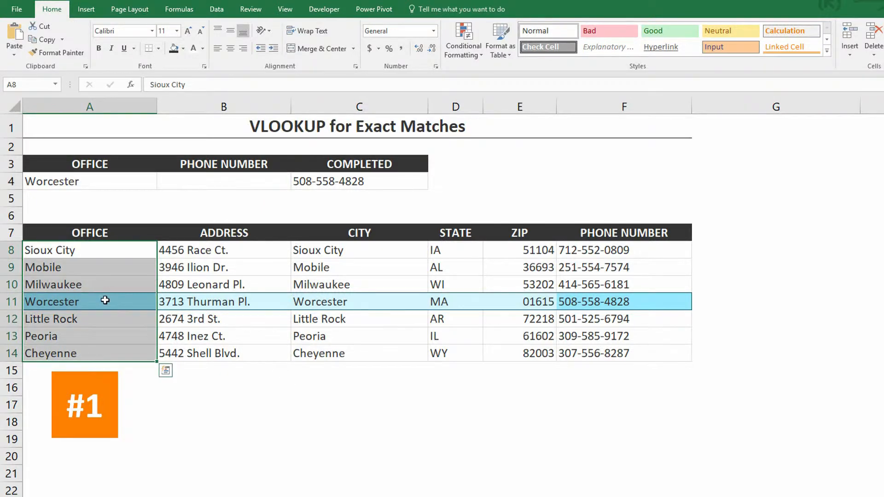
drag(106, 300, 617, 304)
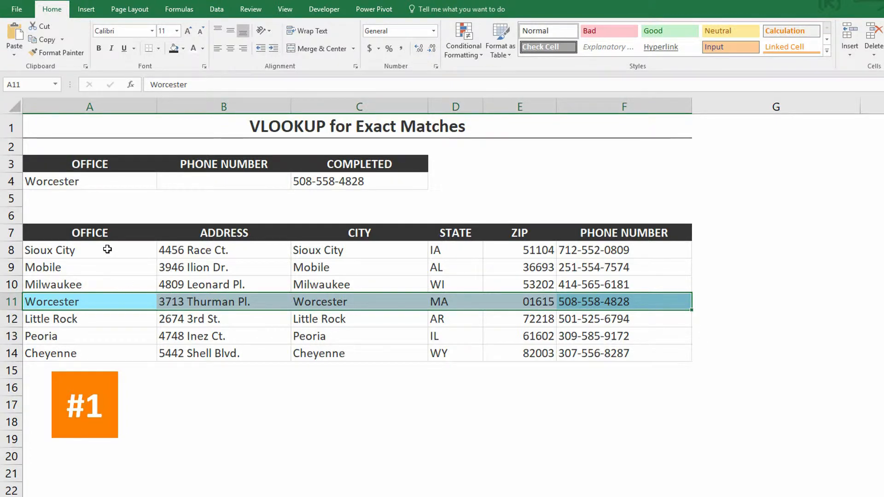
drag(111, 251, 115, 353)
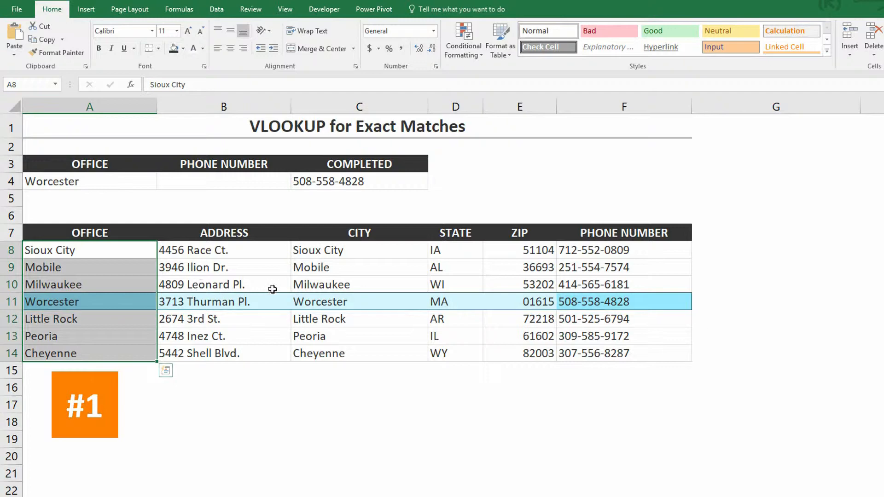
click(221, 254)
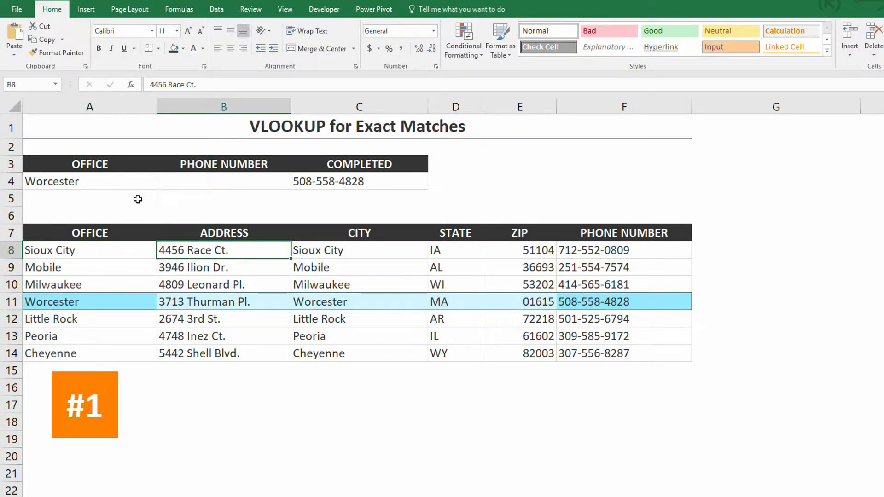
Start a VLOOKUP function in B4 with the office name in A4 as its lookup value
click(206, 181)
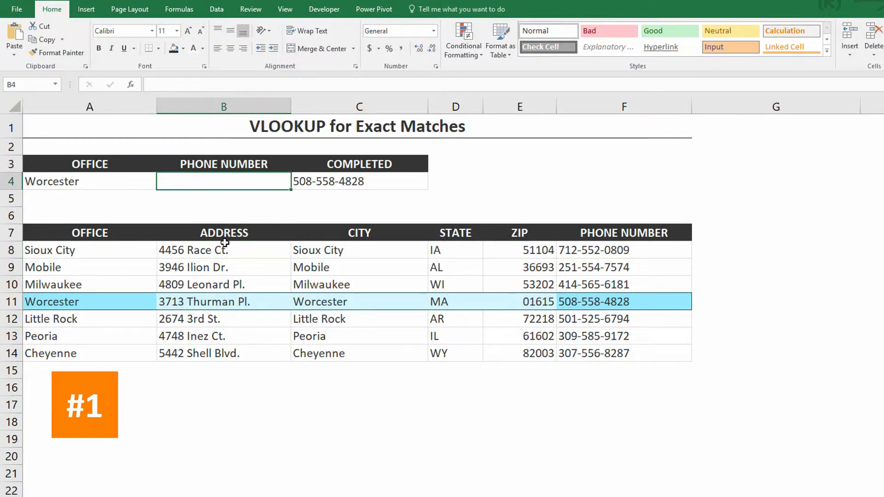
click(177, 11)
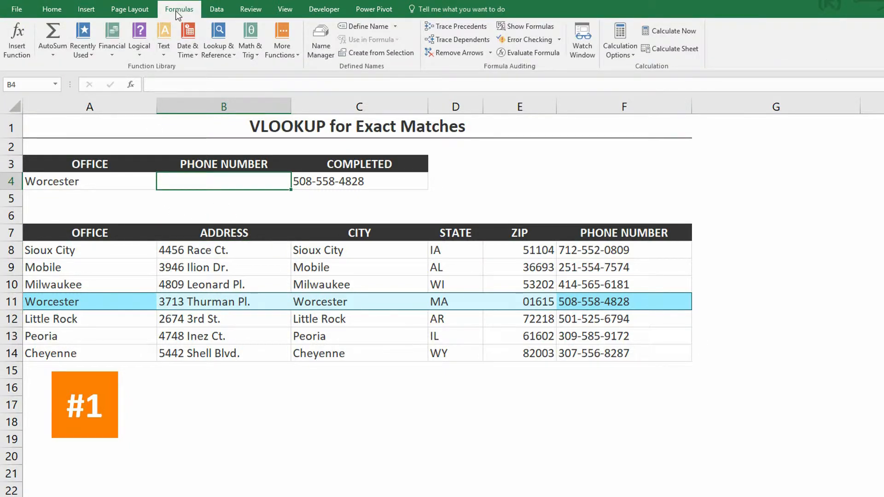
click(222, 54)
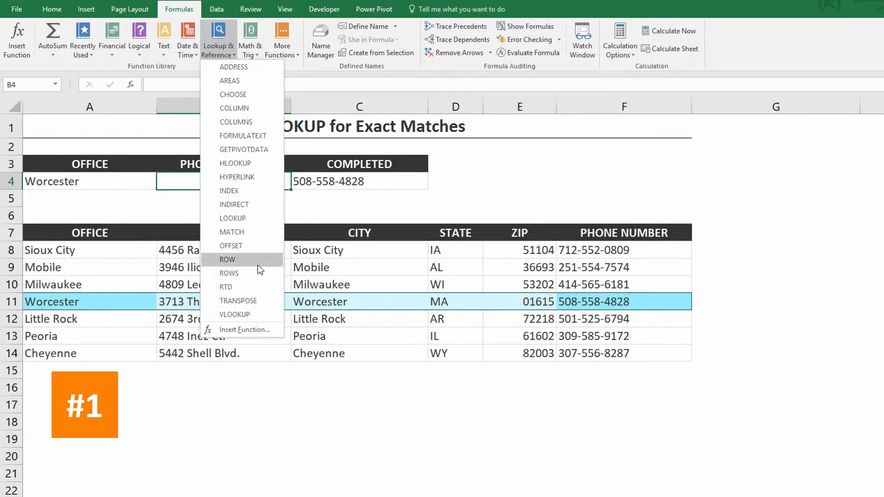
click(248, 319)
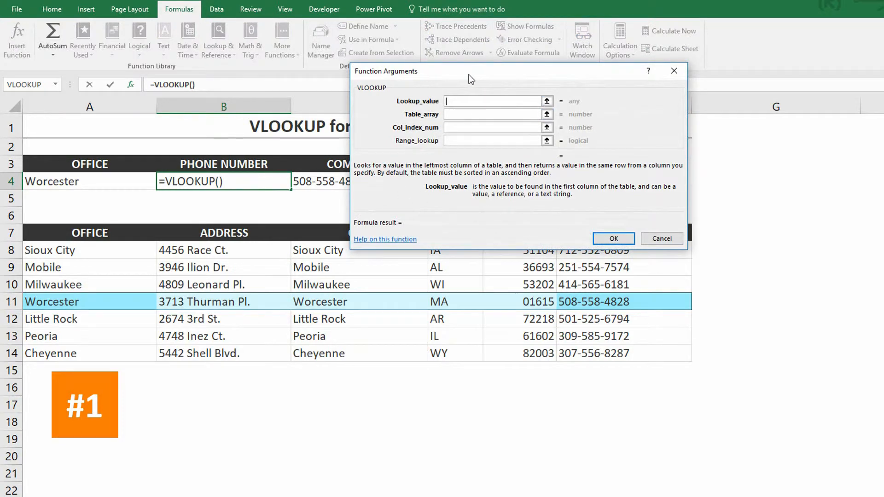
drag(469, 75, 418, 213)
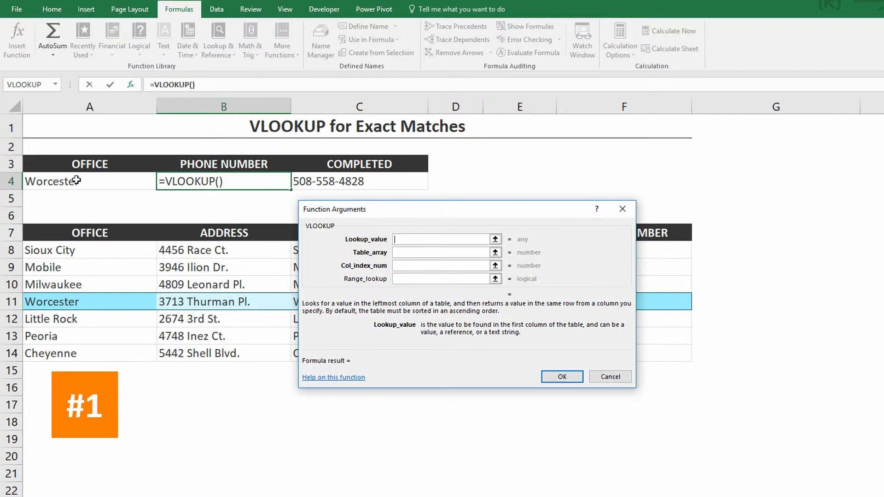
click(77, 180)
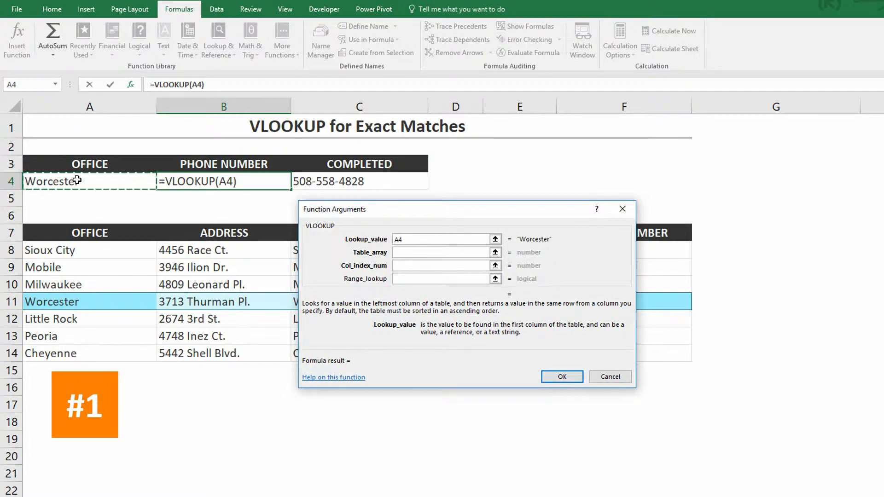
Set the VLOOKUP table array to the office data range A8:F14
click(402, 252)
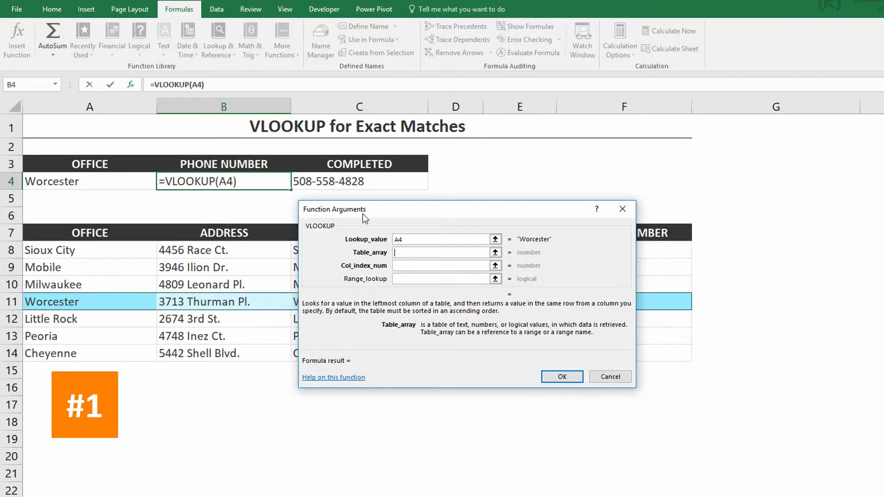
drag(364, 213, 273, 379)
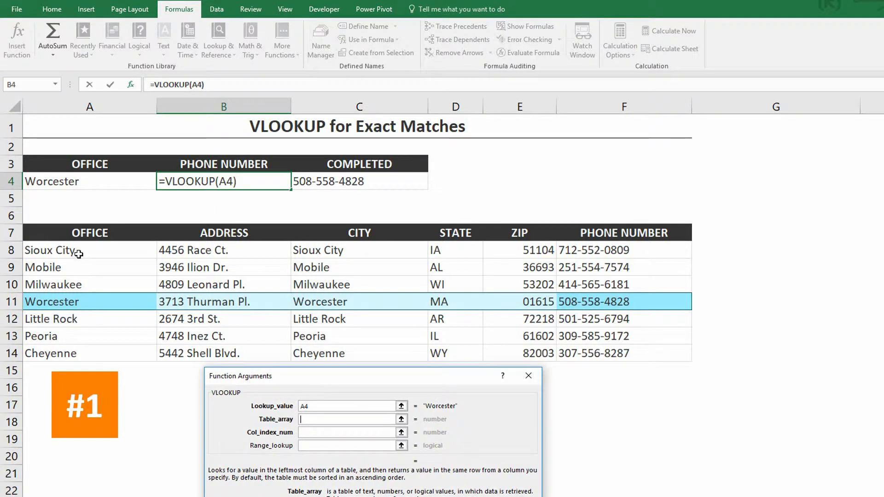
drag(78, 251, 605, 355)
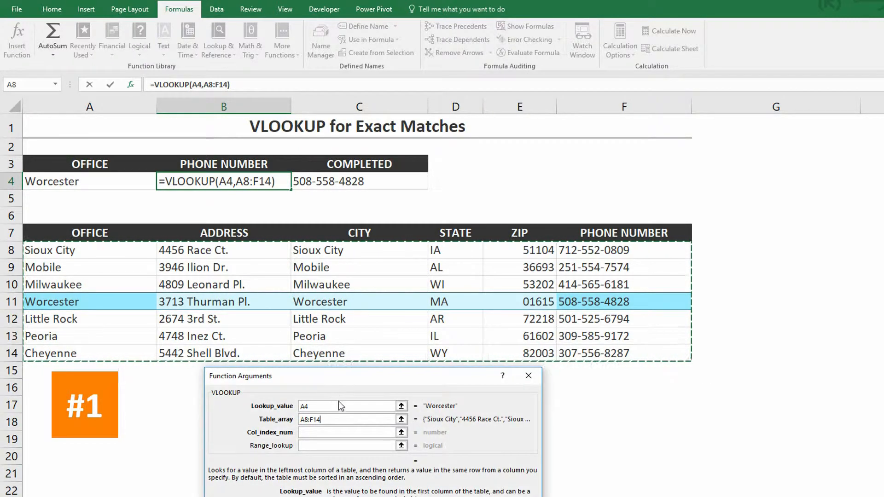
Set the VLOOKUP column index number to 6 for the phone number column
click(317, 431)
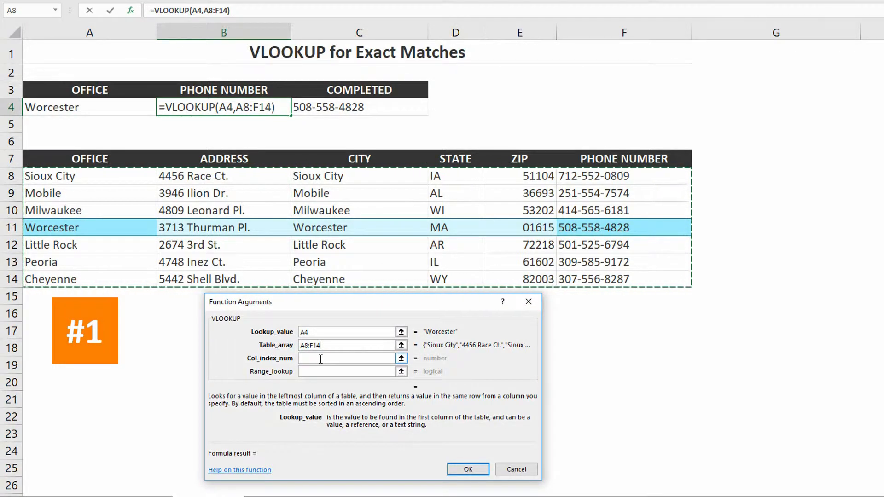
click(376, 358)
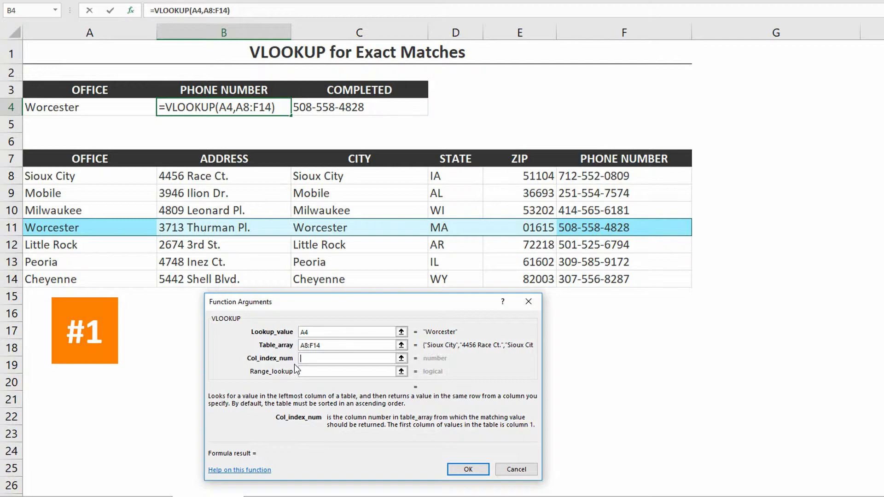
click(102, 180)
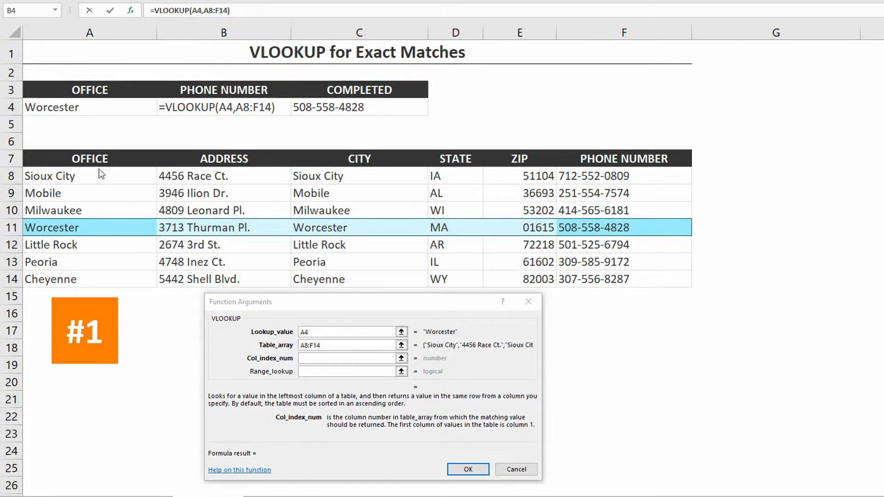
click(237, 223)
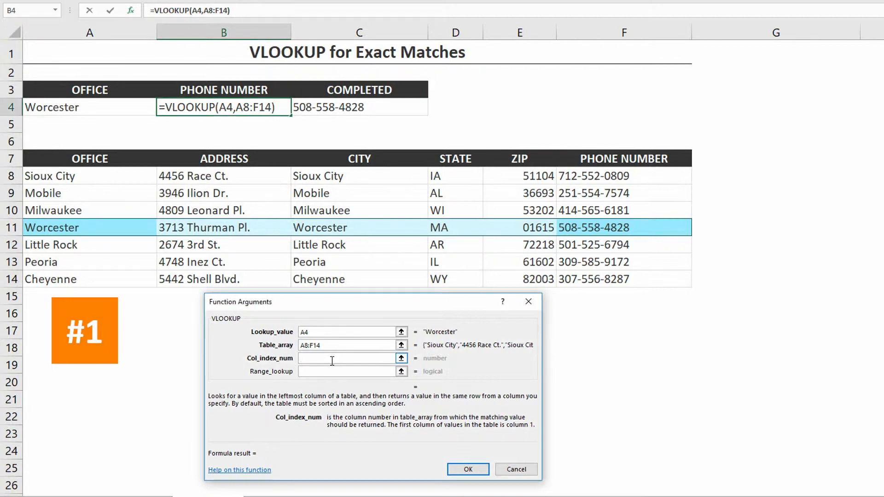
text(6)
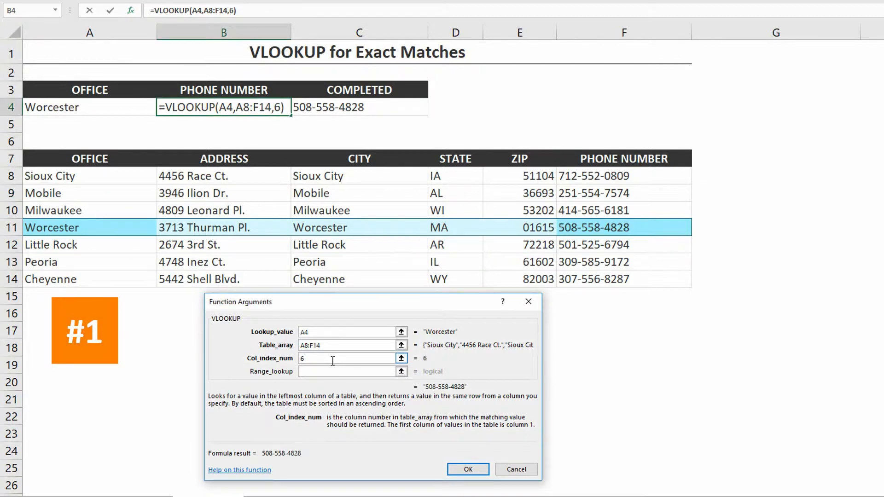
Set the range lookup to FALSE for an exact match and enter the finished VLOOKUP formula in B4
click(324, 372)
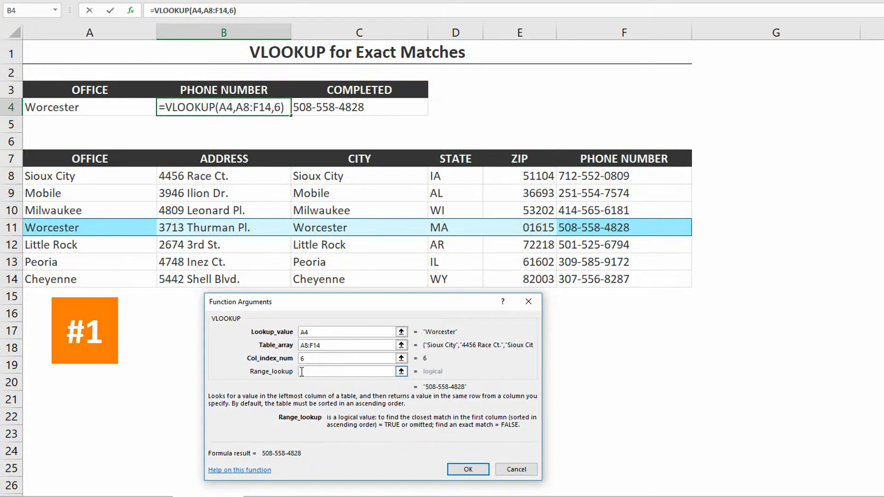
text(FALSE)
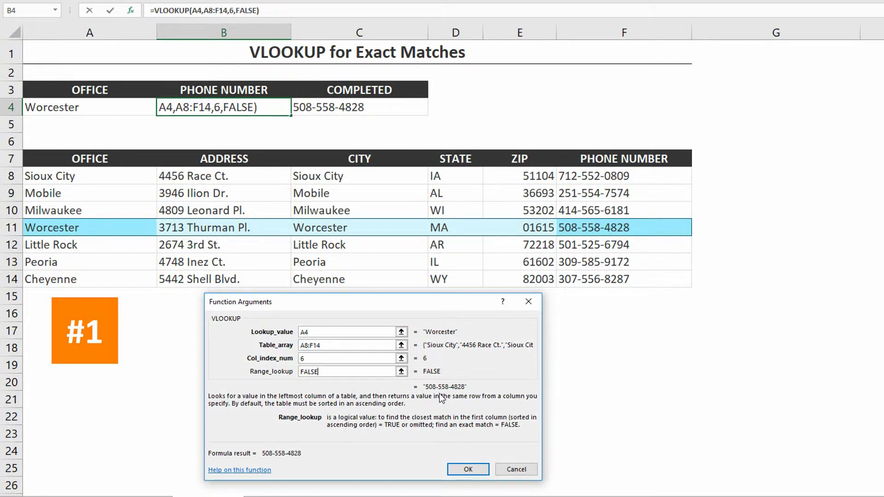
click(468, 469)
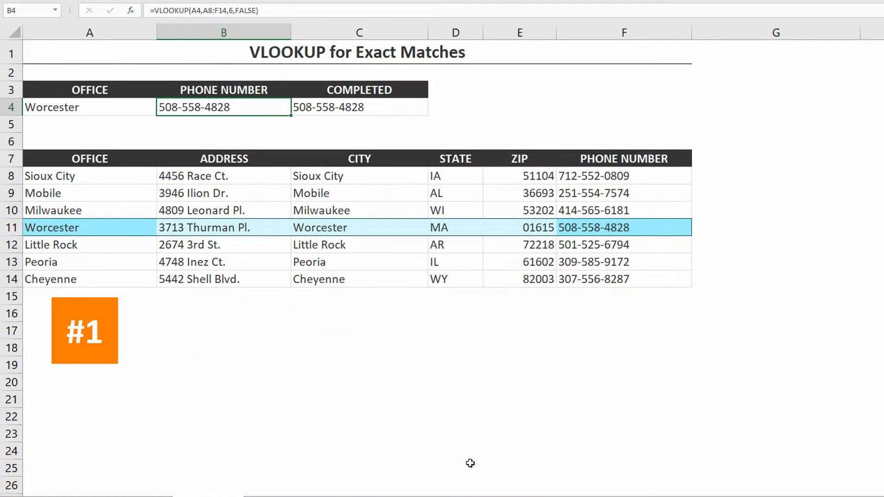
Change the lookup office in A4 to Mobile to test the formula
click(127, 112)
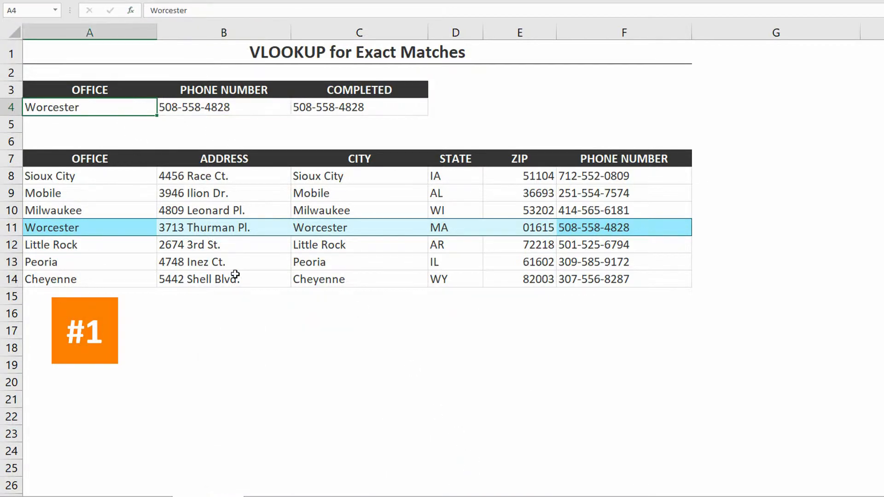
text(Mobile)
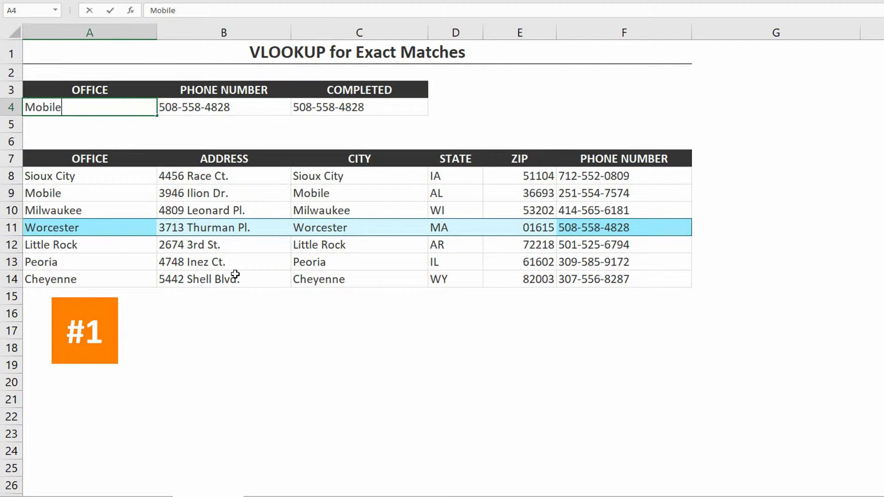
key(Return)
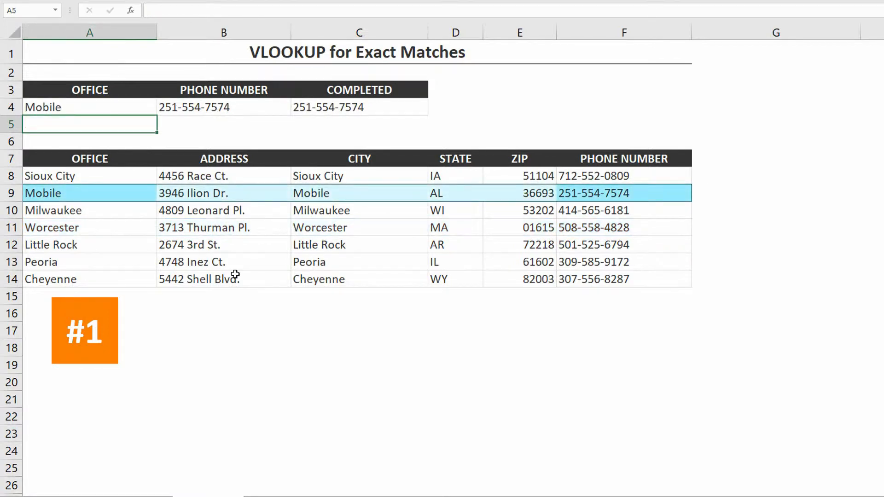
Change the lookup office in A4 to Little Rock to test the formula again
key(Up)
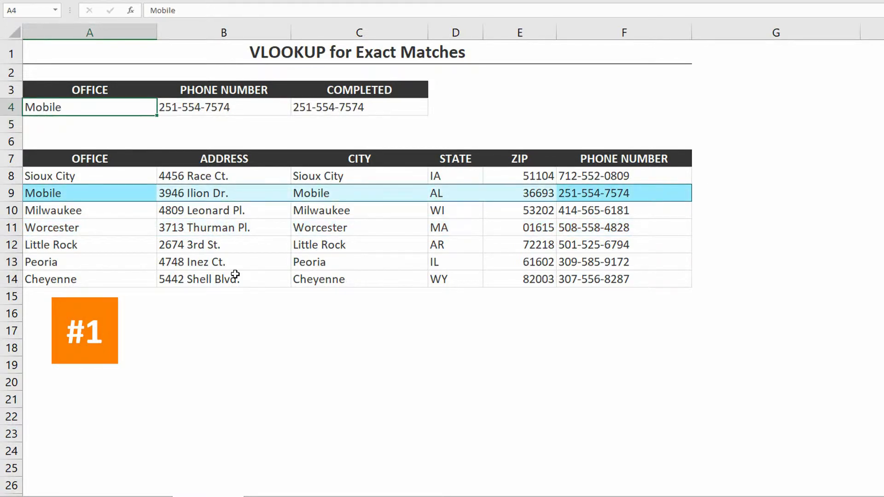
text(Little)
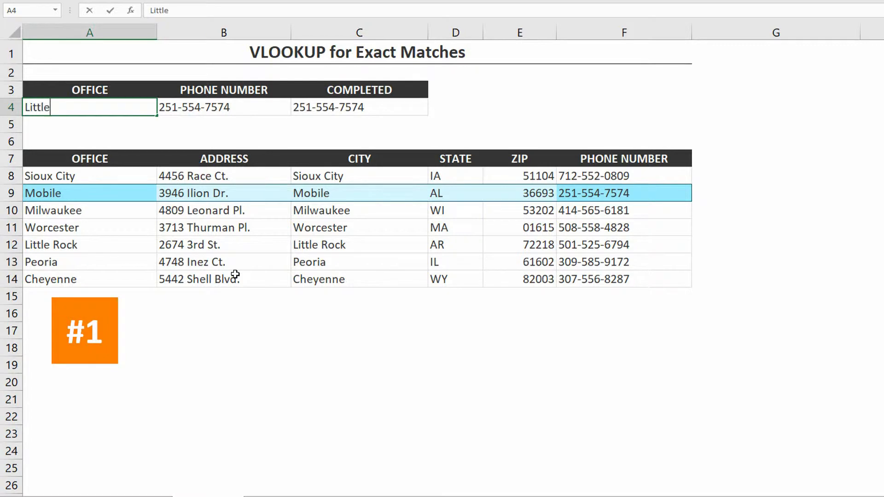
text( Rock)
key(Return)
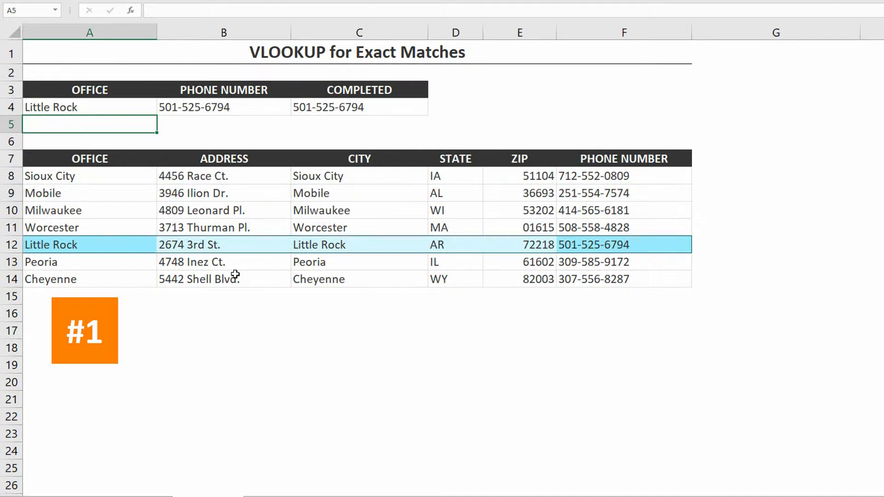
Test an office missing from the table by setting A4 to Orlando, and inspect the phone number formula in B4
key(Up)
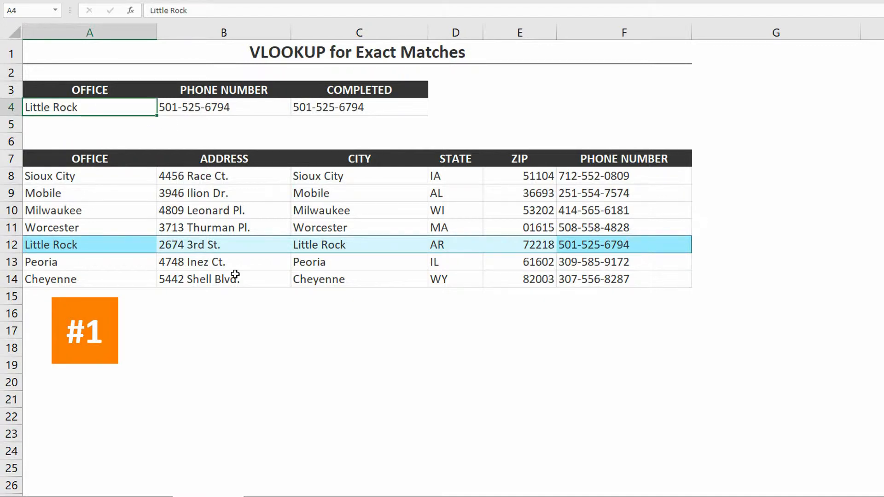
text(Orlando)
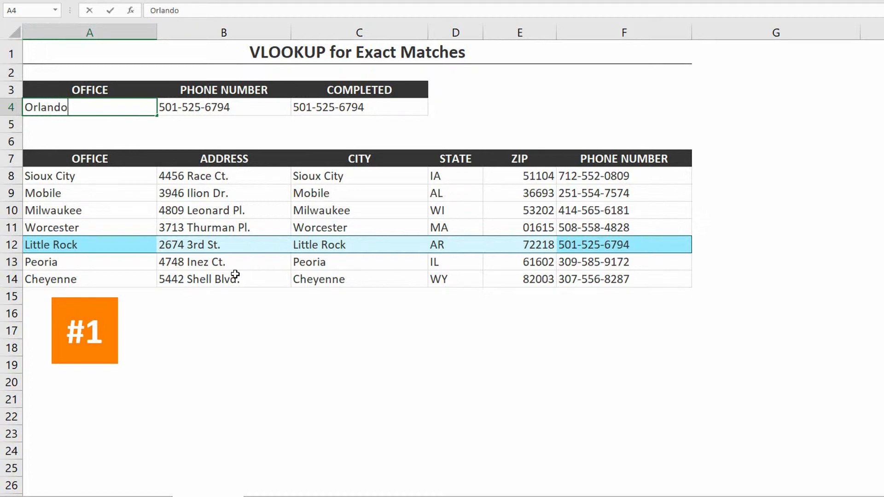
key(Return)
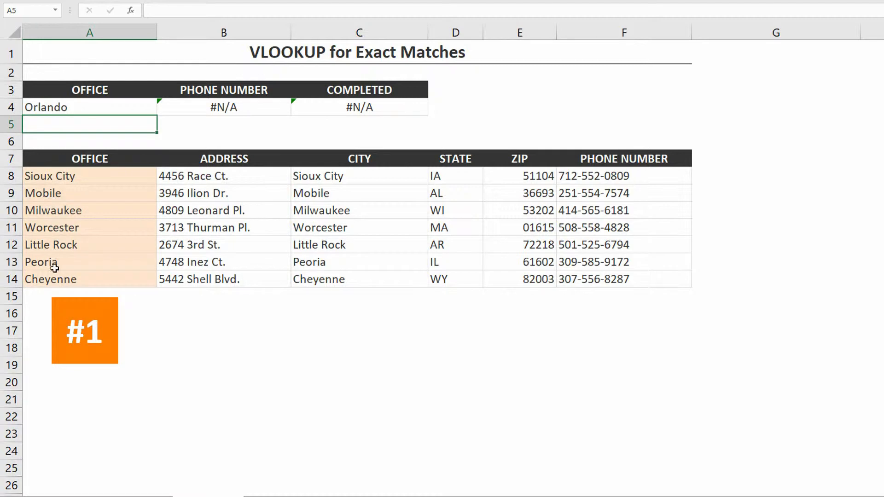
click(241, 106)
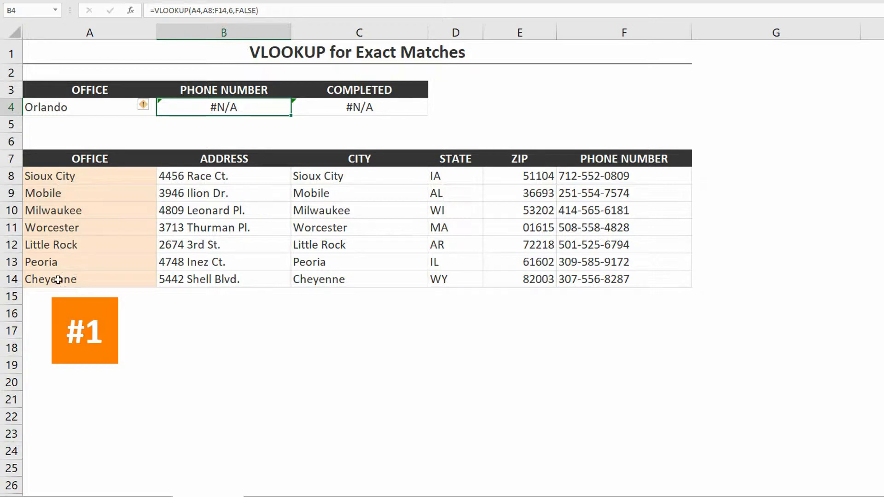
Change the lookup office in A4 to Milwaukee and review the FALSE argument of the phone number formula in B4
click(72, 112)
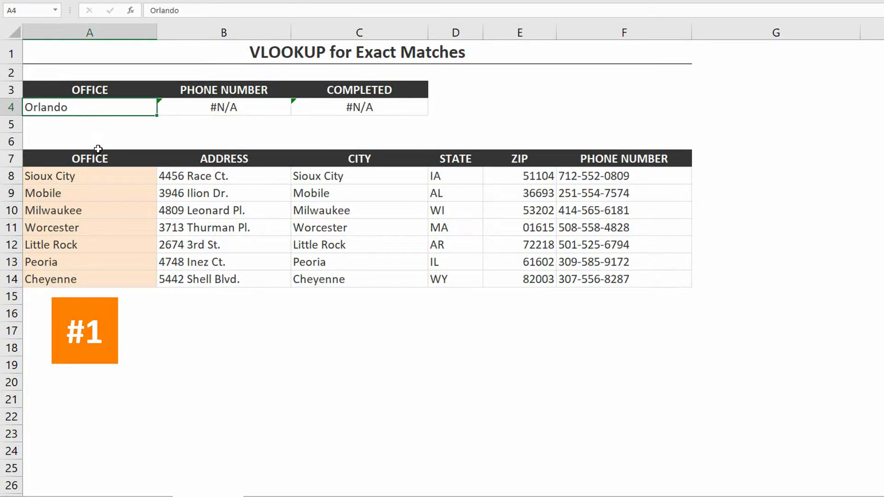
text(Milwaukee)
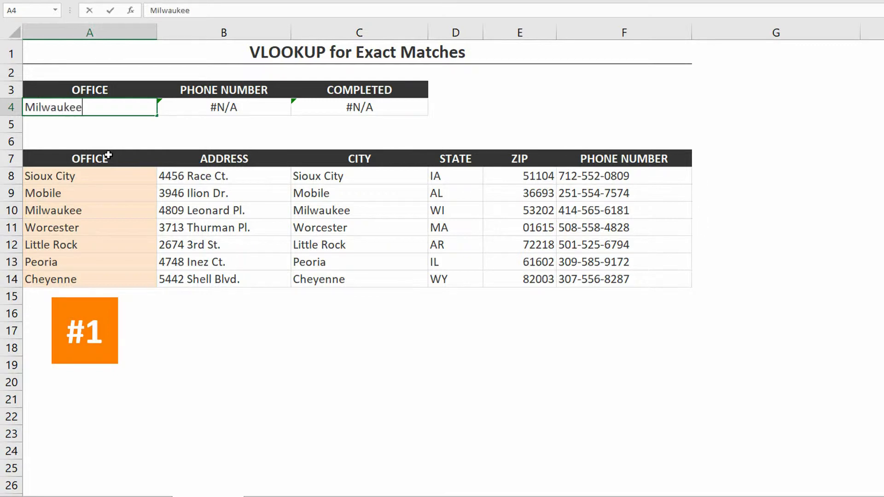
key(Return)
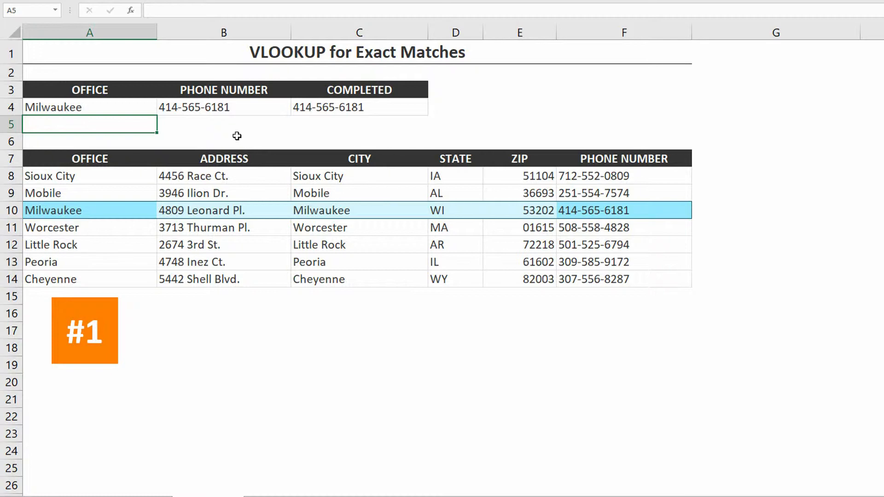
double_click(235, 109)
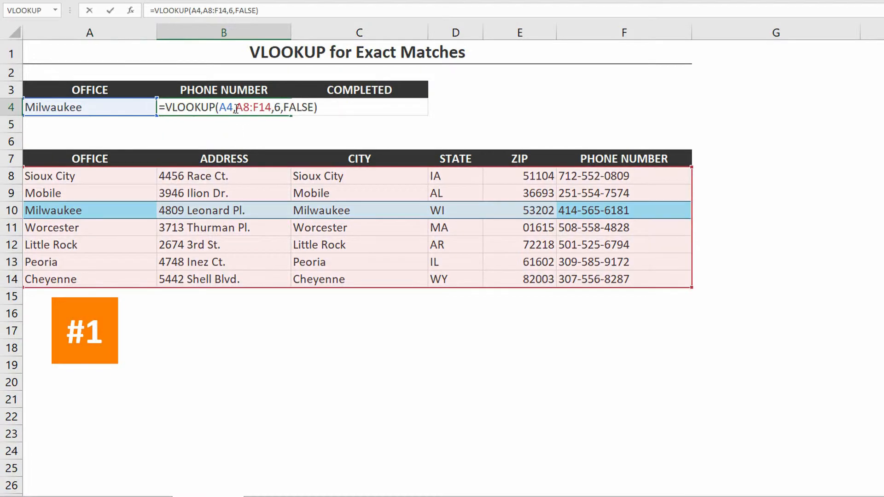
drag(284, 107, 314, 107)
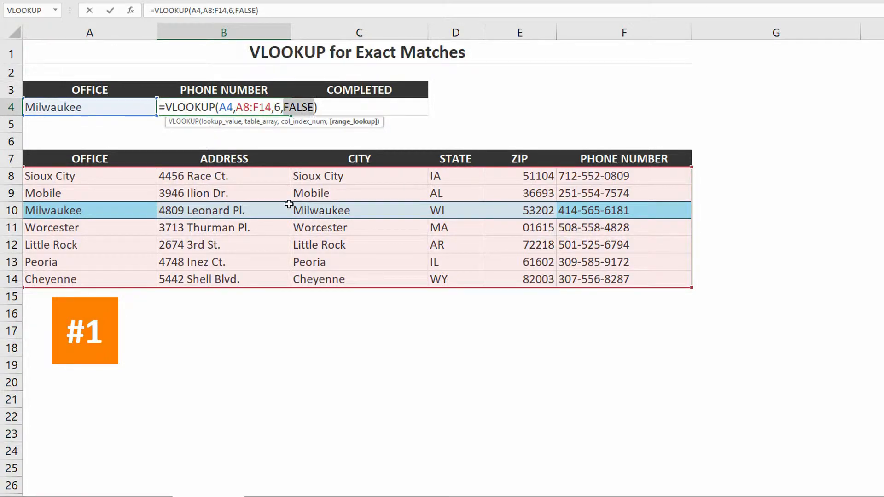
key(ctrl+Return)
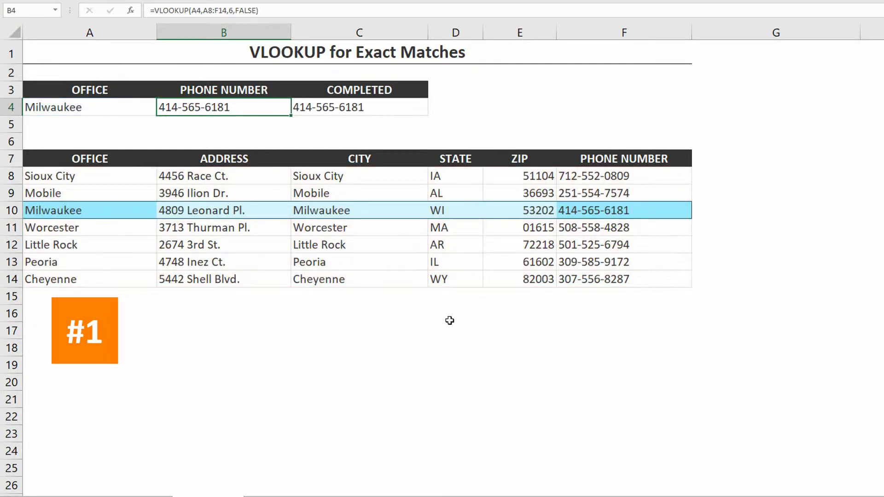
Examine the customer contract totals, the empty status column and the contract level table in the VLOOKUP for Range Matches section
drag(732, 488, 874, 489)
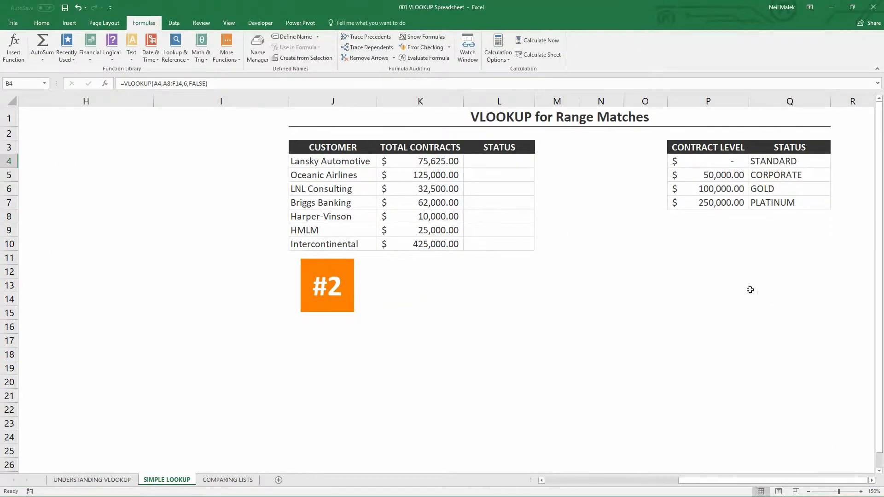
drag(707, 164, 791, 202)
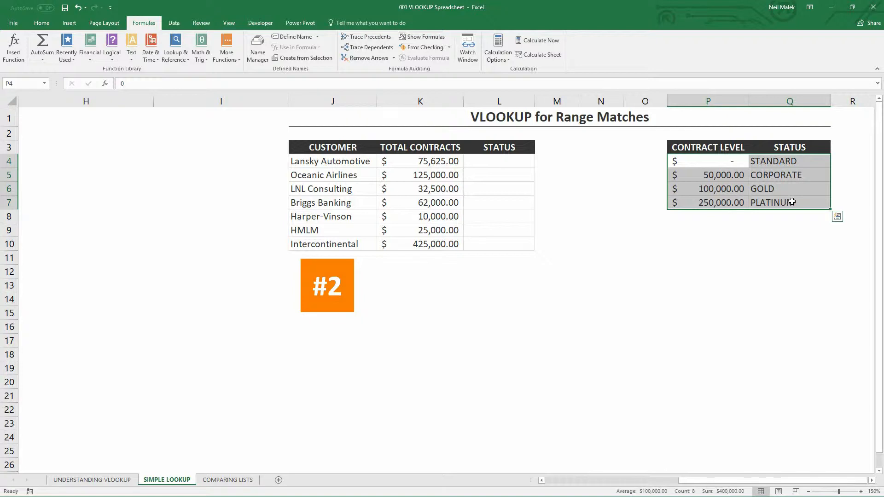
click(449, 161)
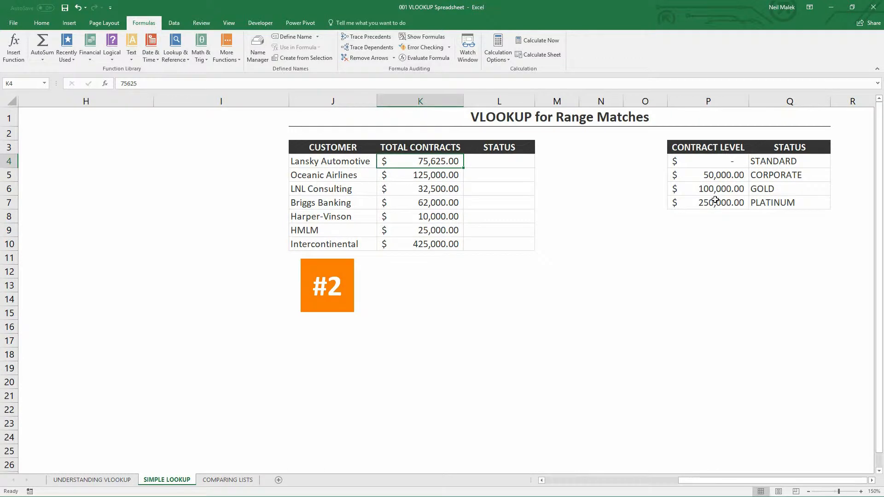
click(872, 481)
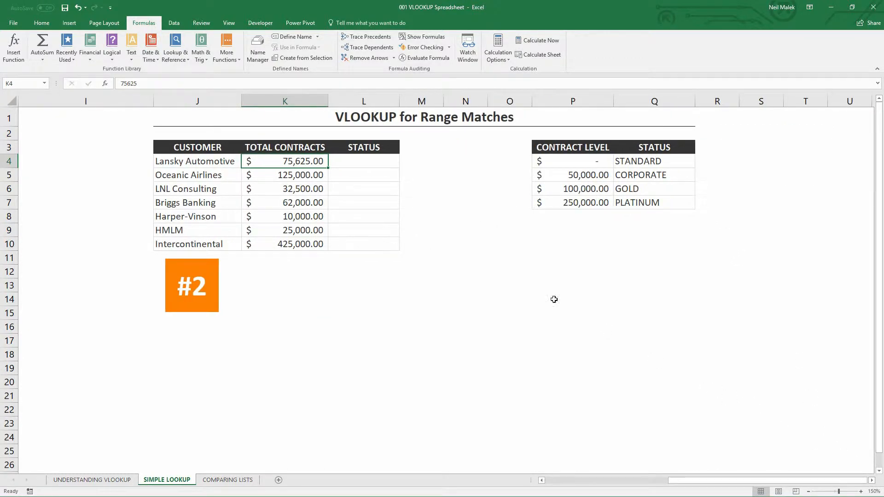
click(359, 160)
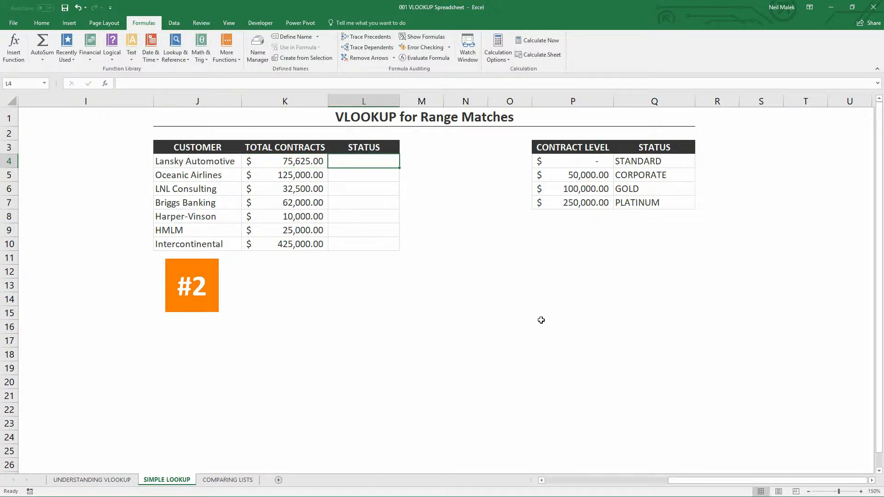
drag(601, 163, 595, 205)
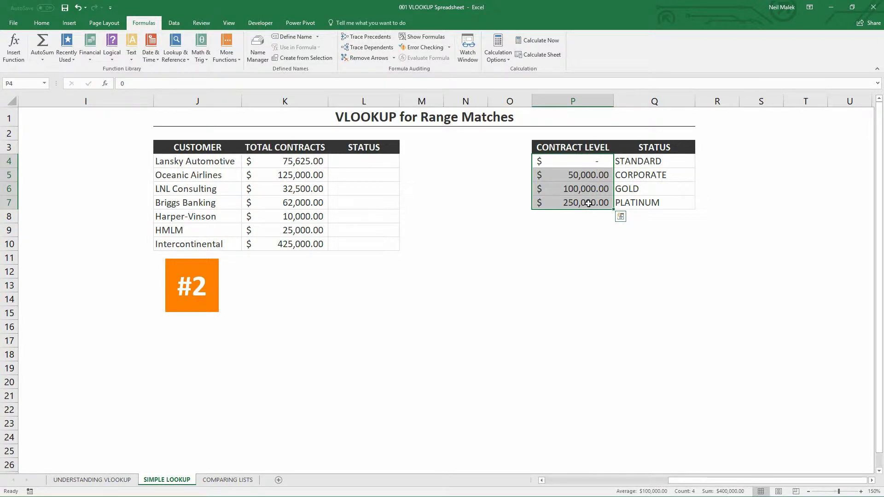
Start a VLOOKUP function in L4 for Lansky Automotive's status, with K4 as the lookup value
click(374, 161)
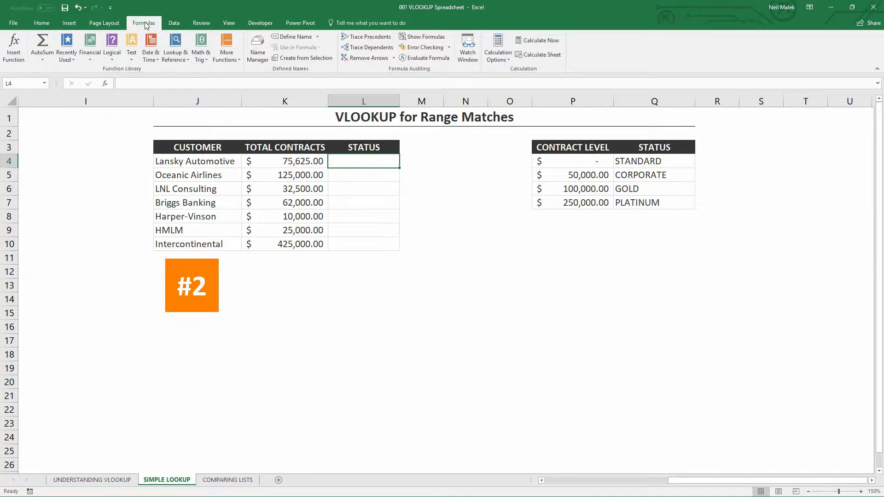
click(179, 60)
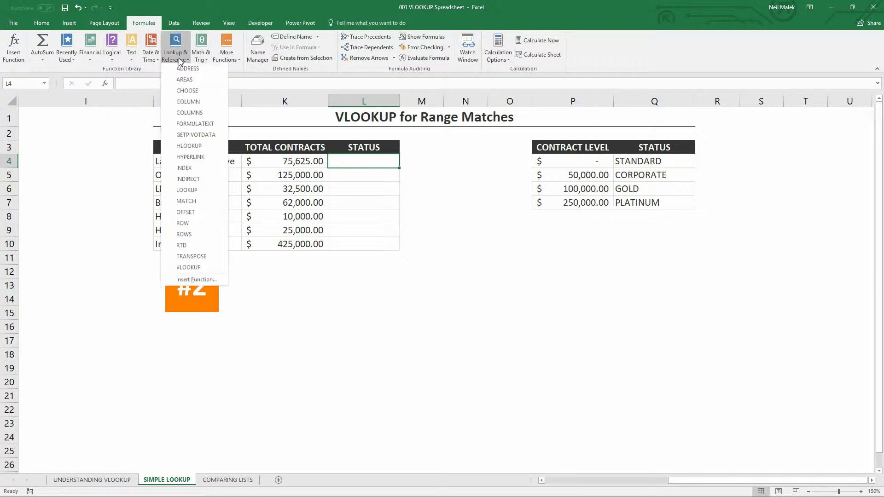
click(213, 269)
drag(284, 319, 428, 261)
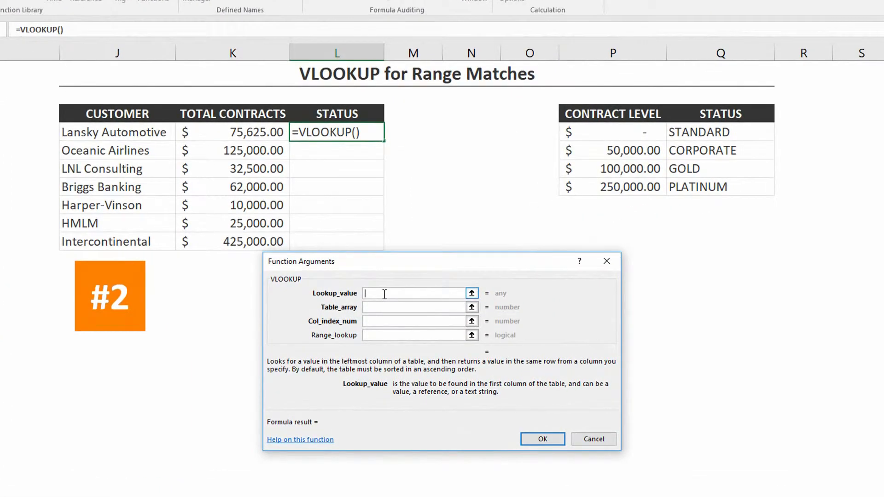
click(245, 132)
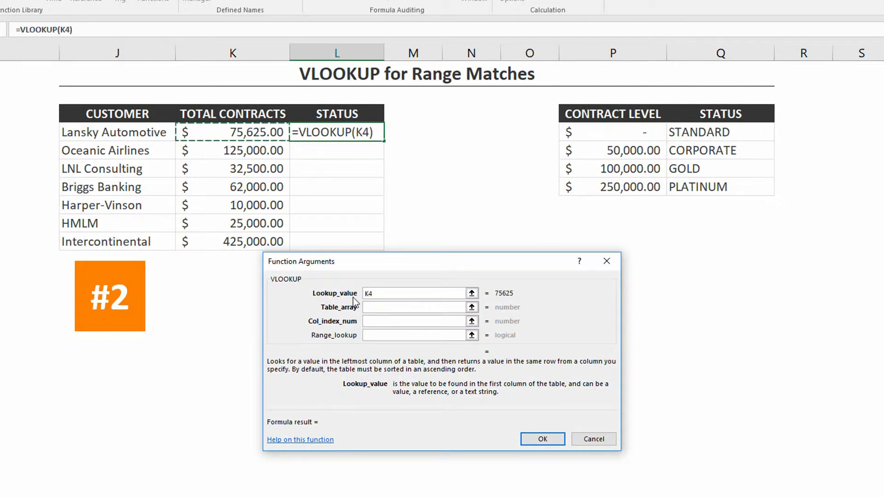
Set the table array to the contract level table as the absolute reference $P$4:$Q$7
click(381, 308)
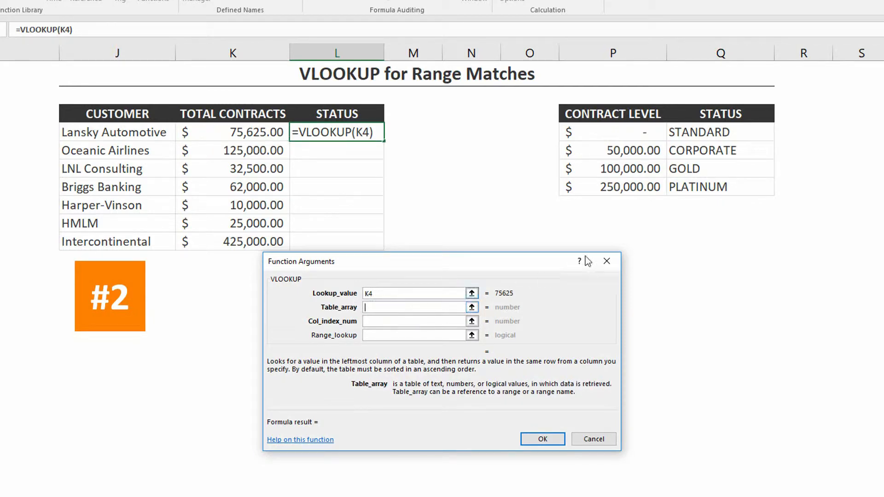
drag(625, 133, 701, 187)
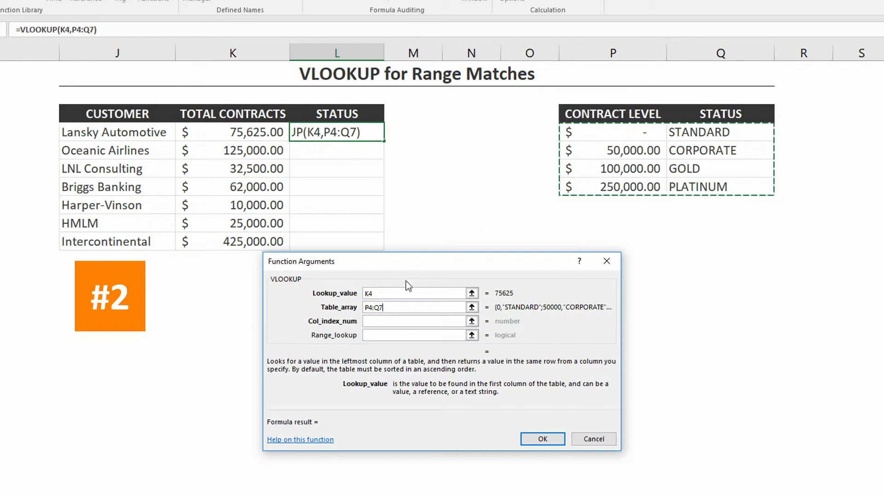
click(368, 321)
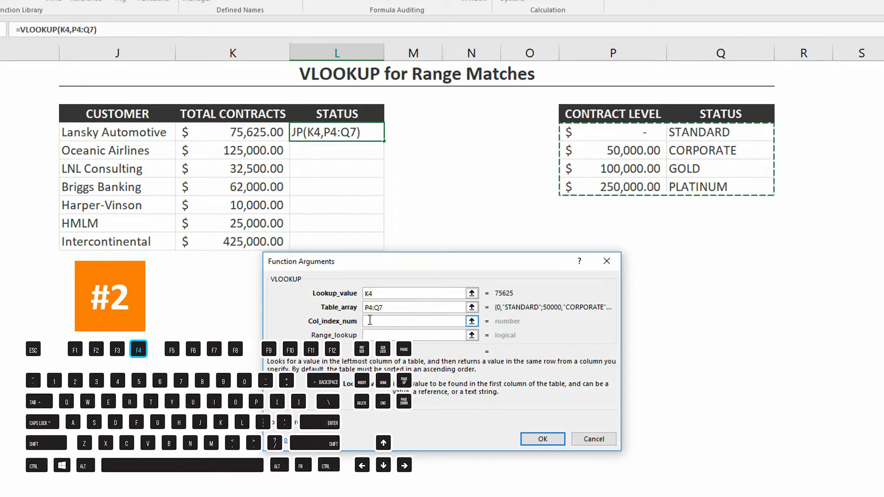
key(F4)
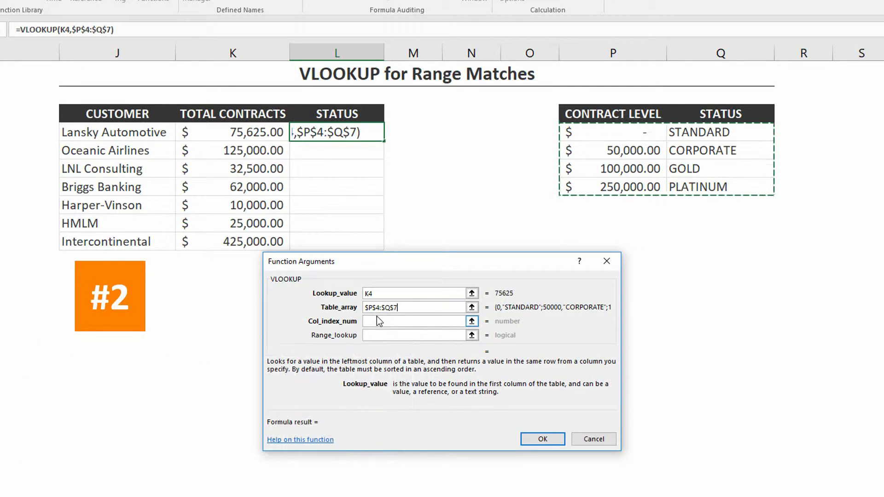
Set the column index number to 2 and the range lookup to TRUE, completing the VLOOKUP formula in L4
click(376, 321)
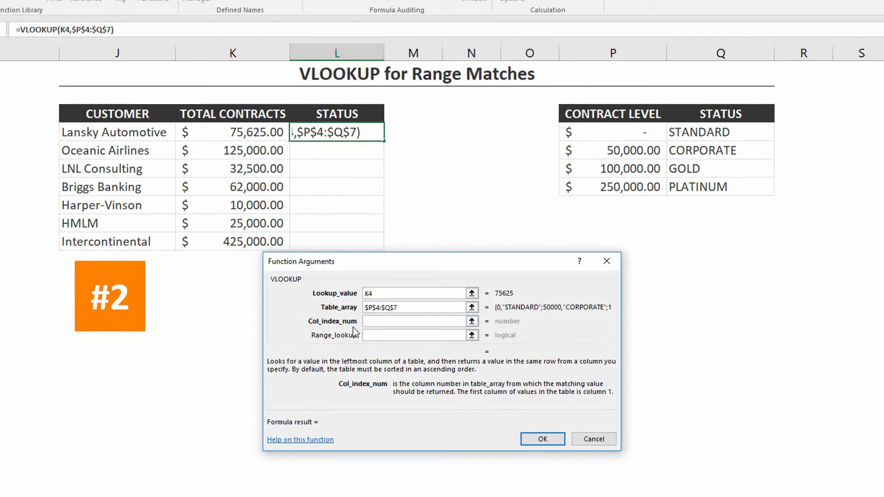
click(366, 325)
text(2)
click(408, 336)
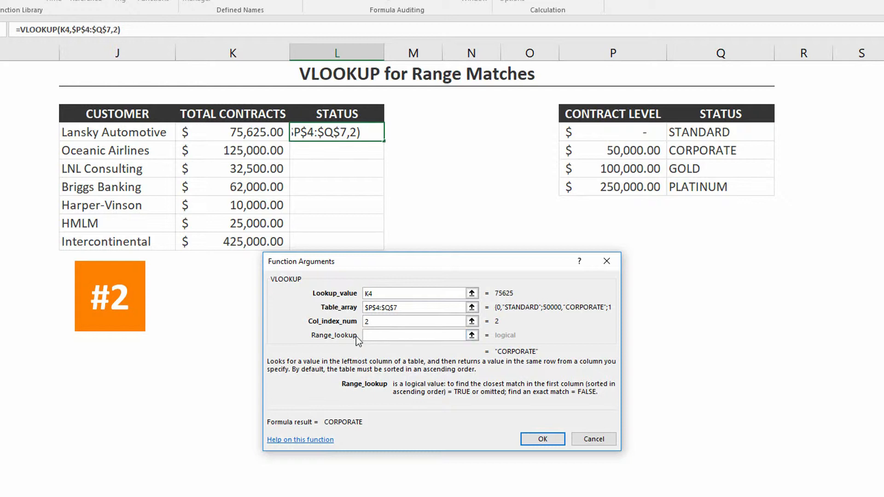
text(TRUE)
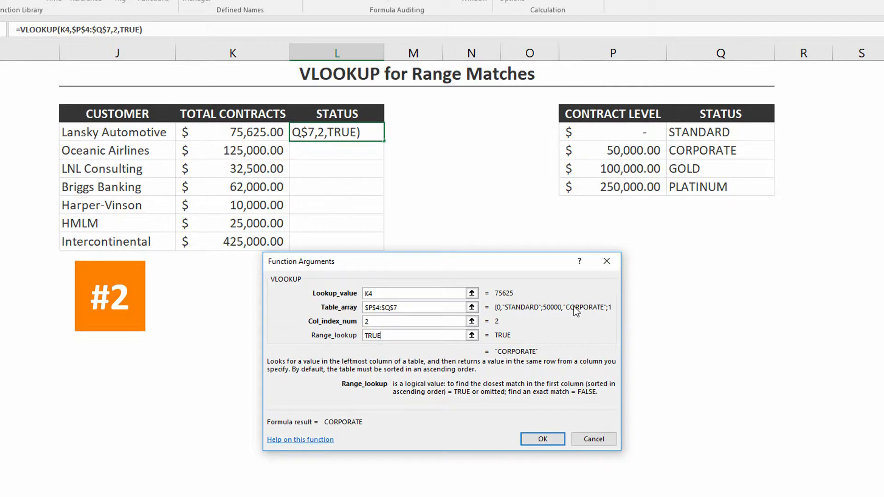
click(540, 440)
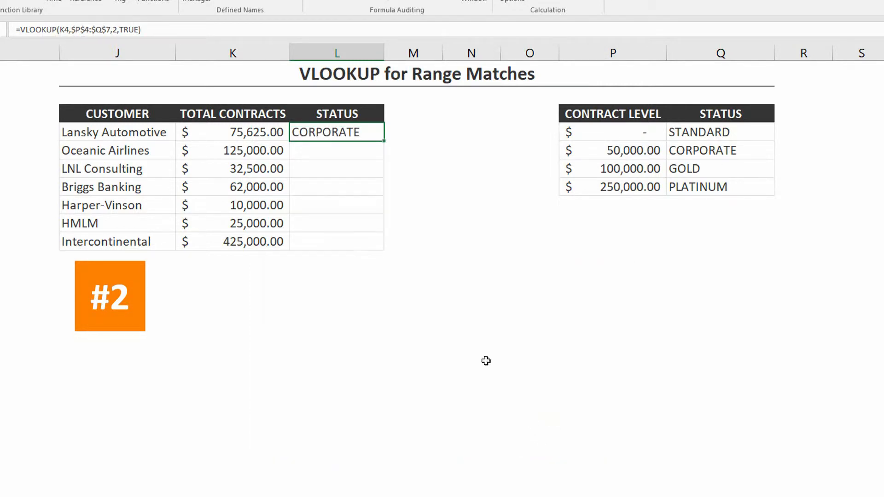
Fill the status formula from L4 down to L10 and check each customer's contract total against its status
drag(385, 141, 390, 249)
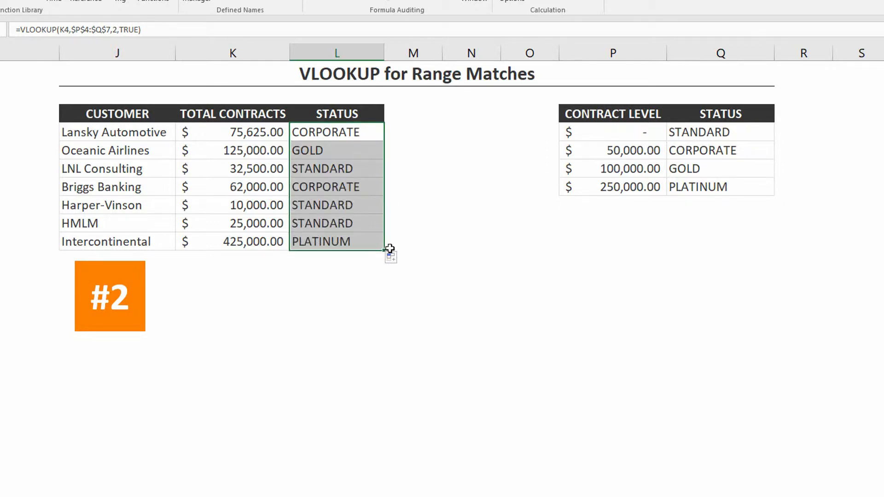
drag(261, 133, 322, 132)
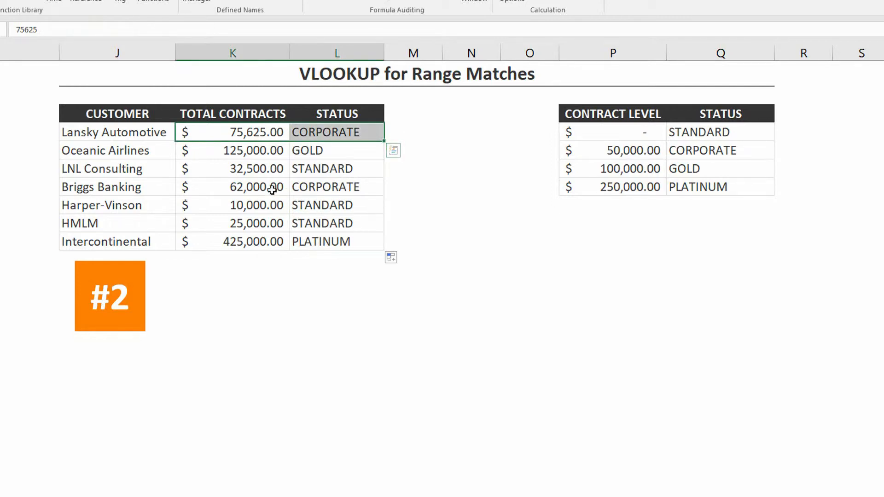
drag(266, 188, 332, 188)
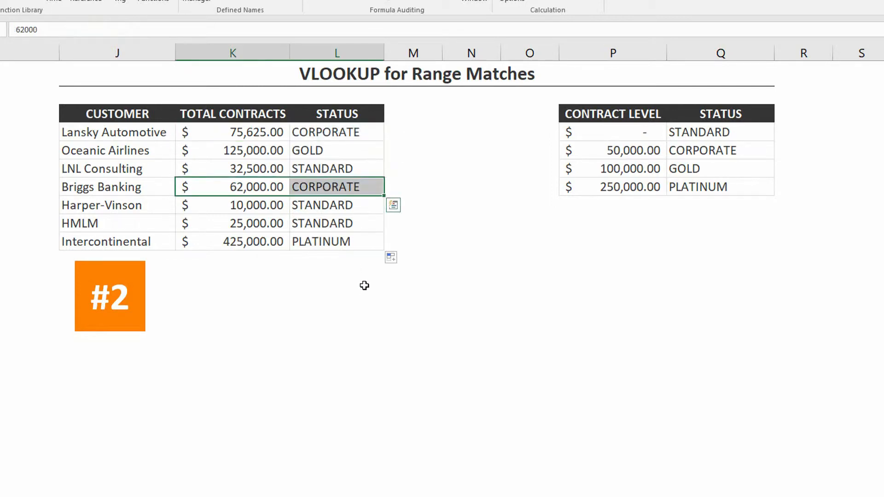
drag(249, 170, 318, 169)
drag(276, 207, 325, 212)
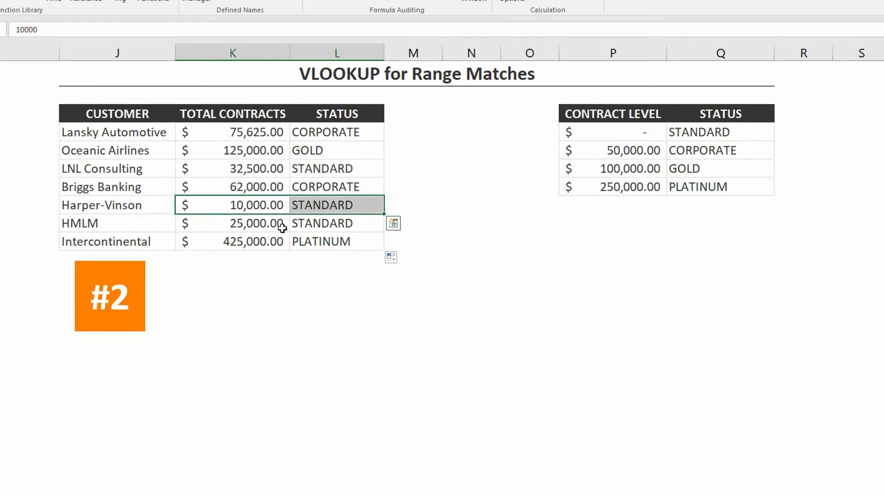
drag(276, 225, 322, 223)
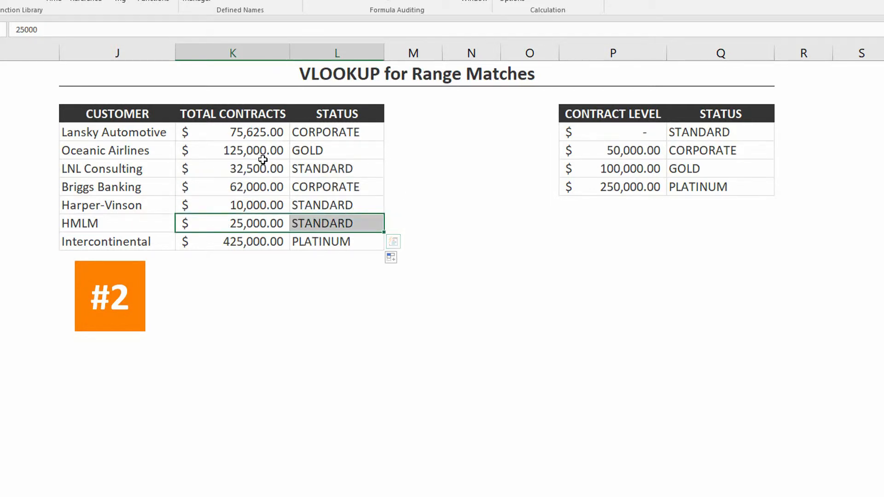
drag(258, 151, 313, 152)
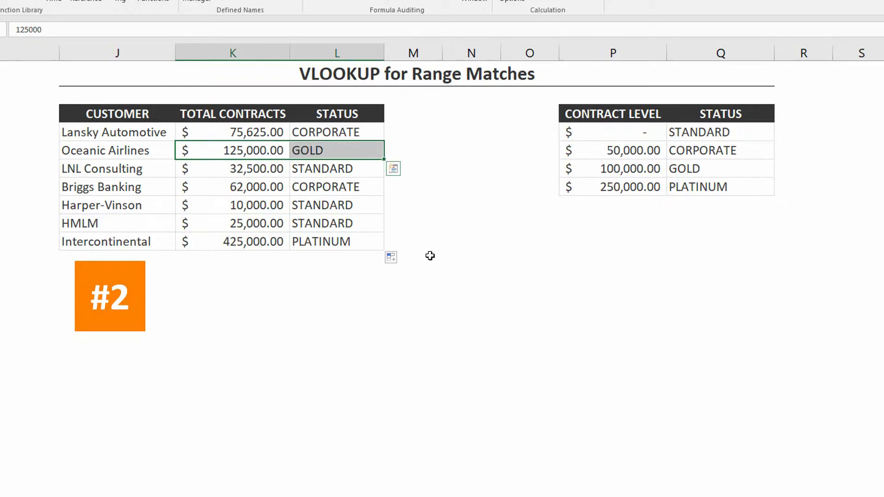
drag(273, 243, 316, 241)
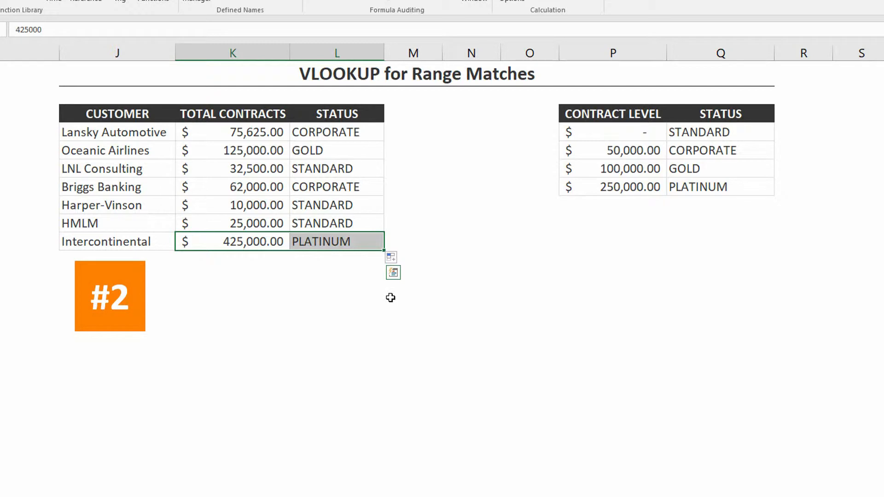
Sort the contract level table in descending order by contract level and inspect the statuses in L4:L10
click(616, 153)
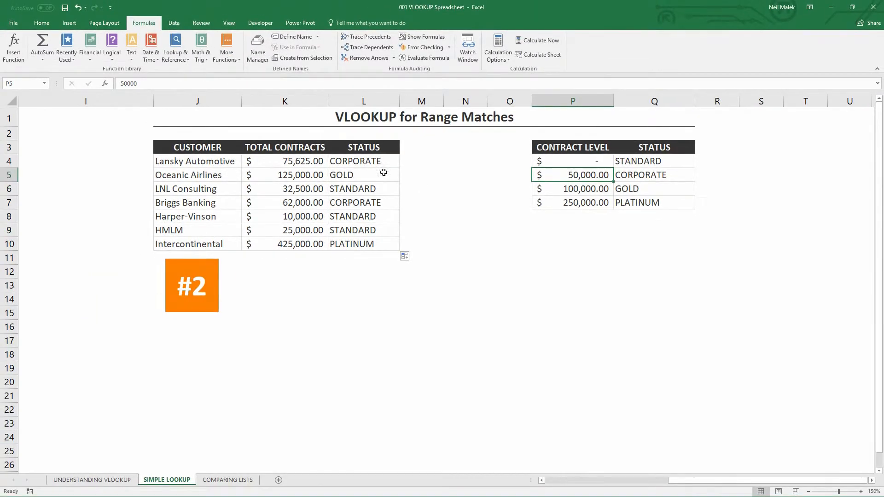
click(174, 26)
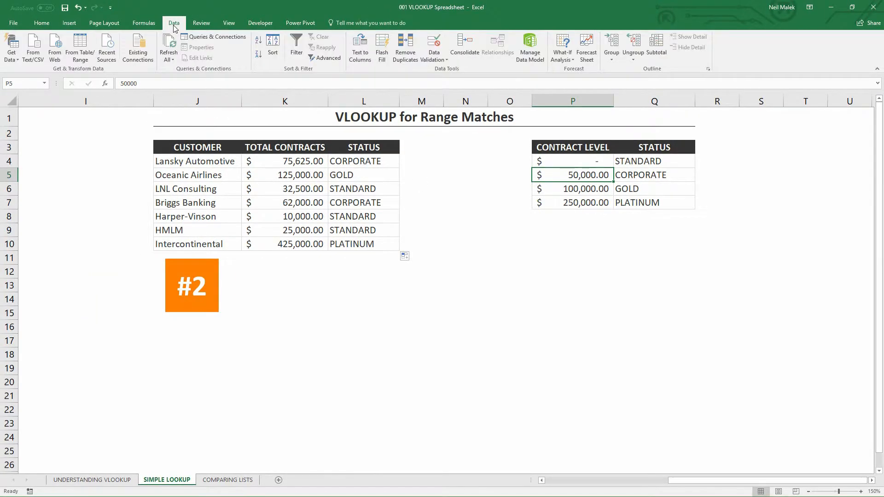
click(259, 56)
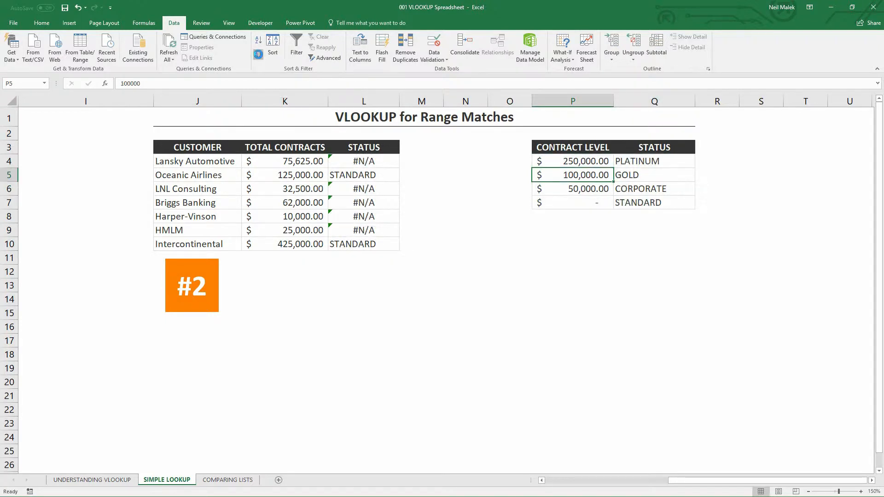
drag(357, 162, 370, 247)
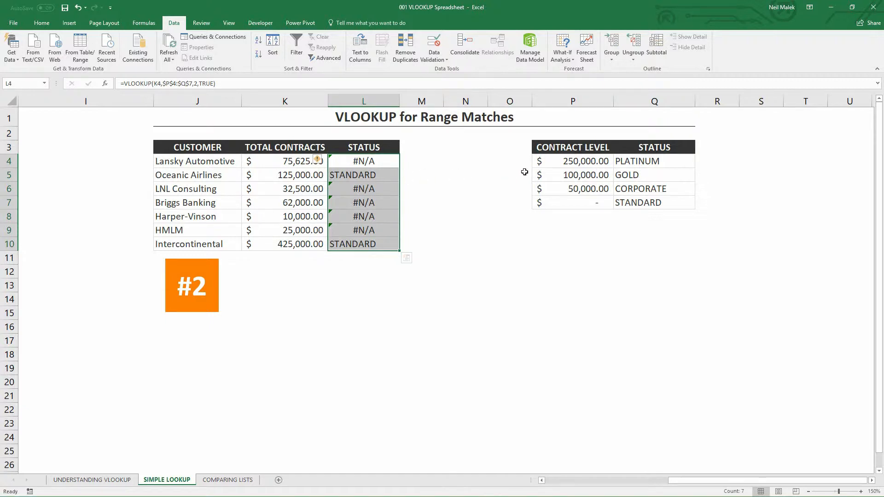
Sort the contract level table in ascending order by contract level
click(588, 162)
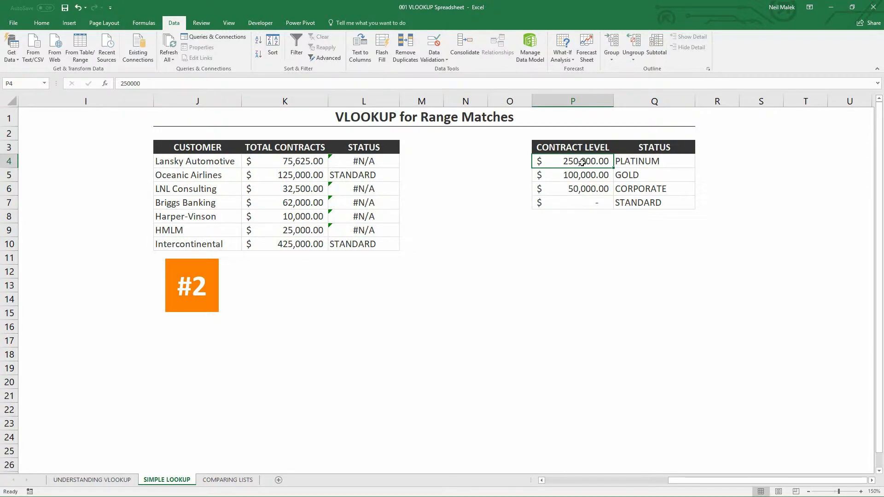
click(258, 45)
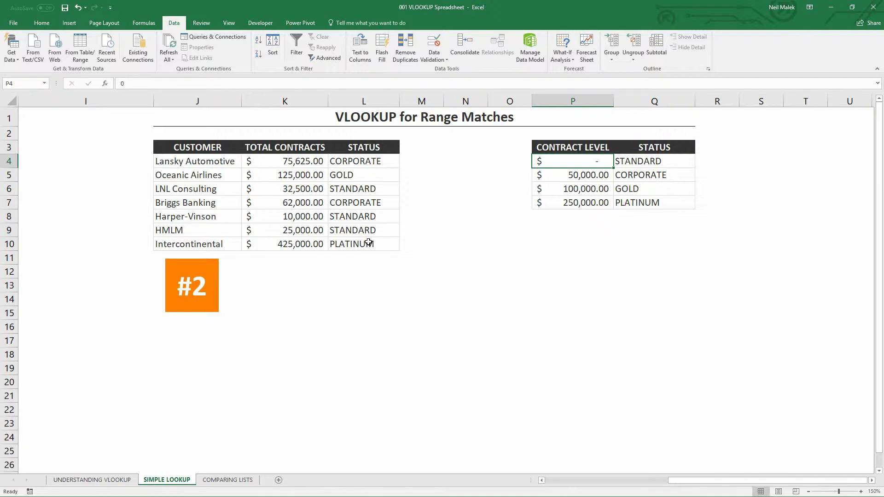
Open the COMPARING LISTS sheet and review the property list in A3:D10 against the longer property list
click(230, 481)
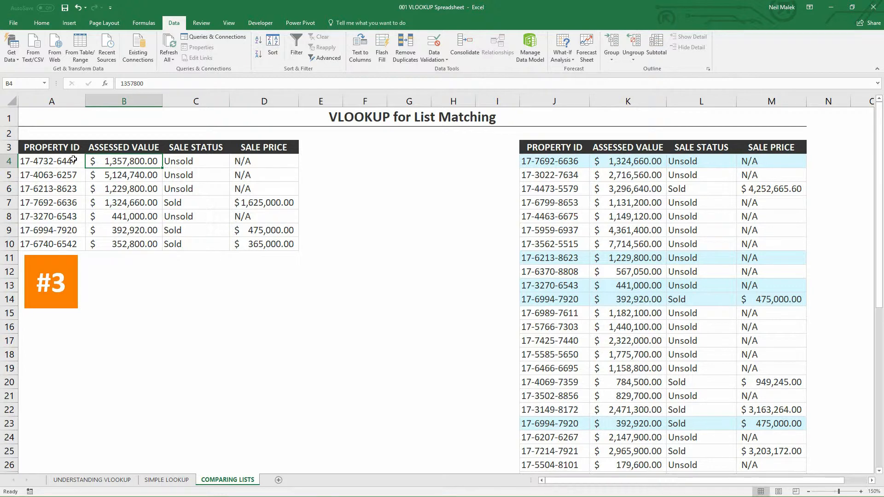
drag(64, 149, 295, 241)
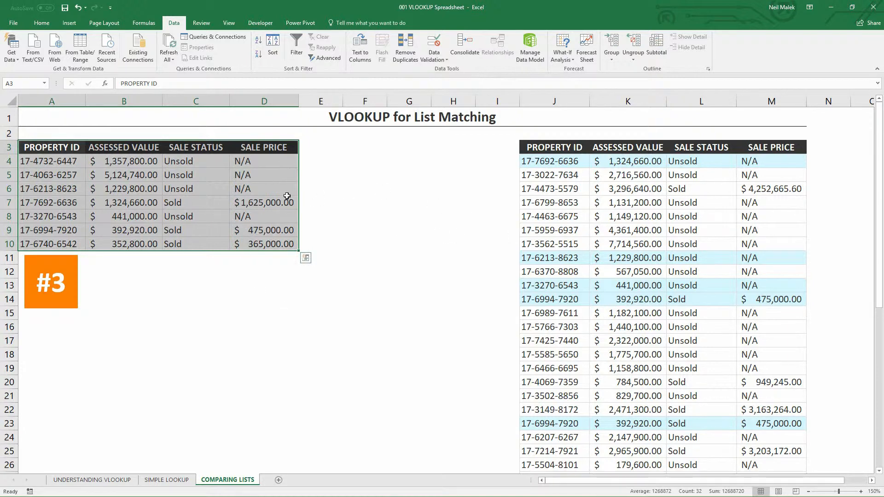
click(236, 190)
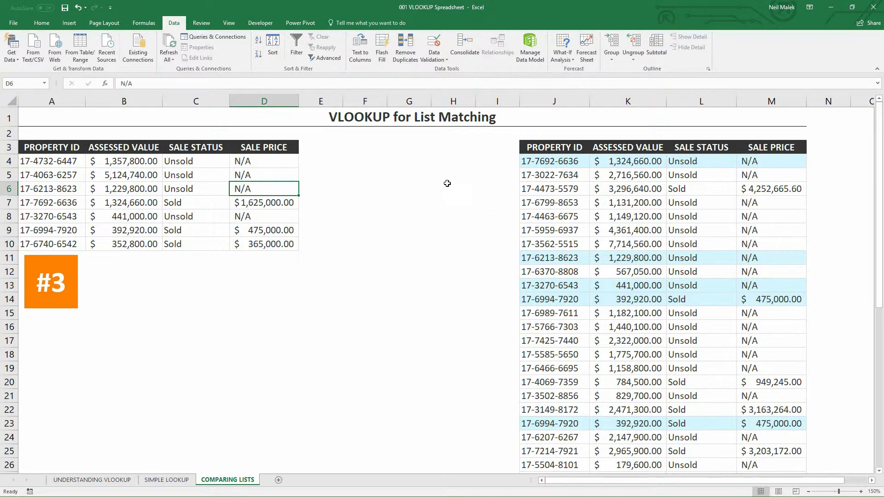
click(49, 166)
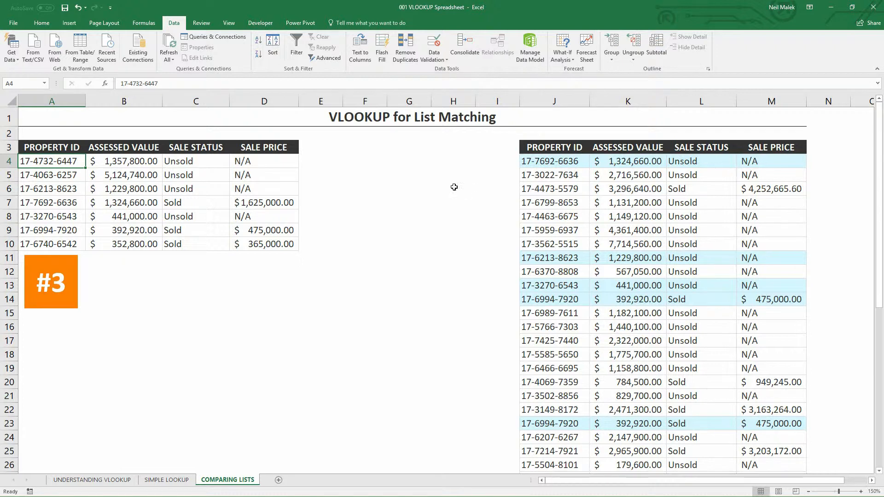
Widen column E beside the shorter property list and enter the header LOOKUP SALE PRICE in E3
drag(343, 101, 368, 102)
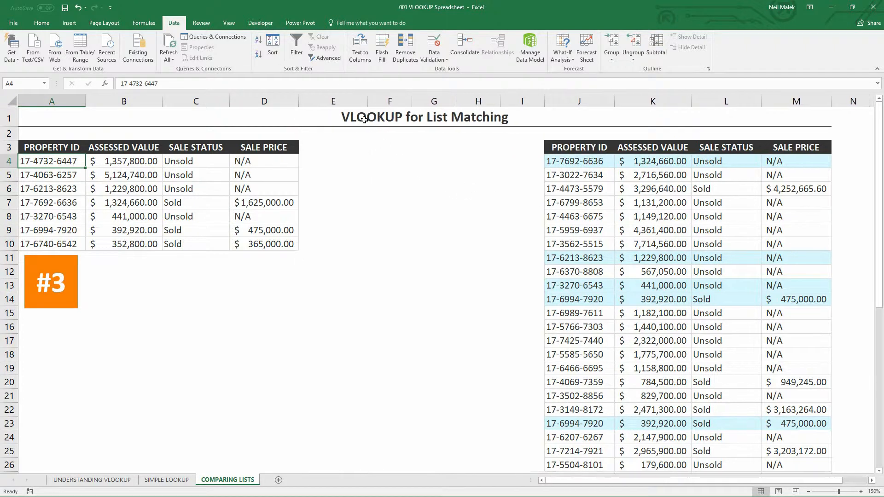
click(331, 146)
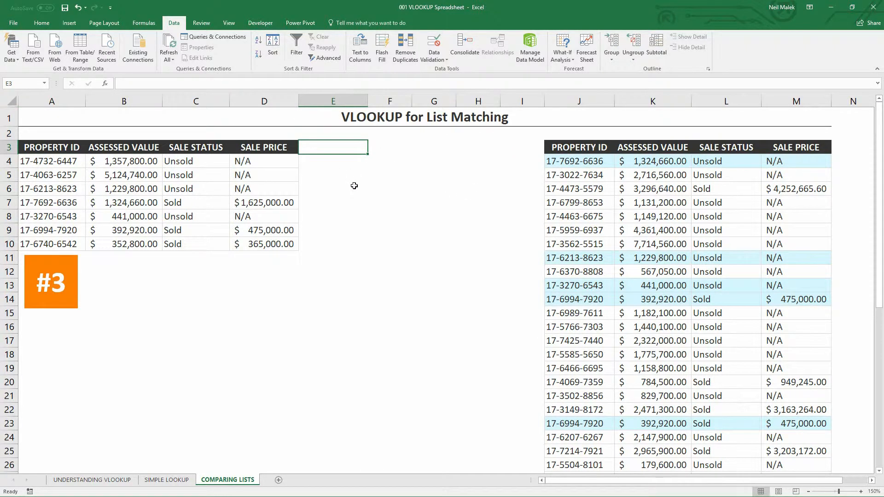
text(LOOKUP )
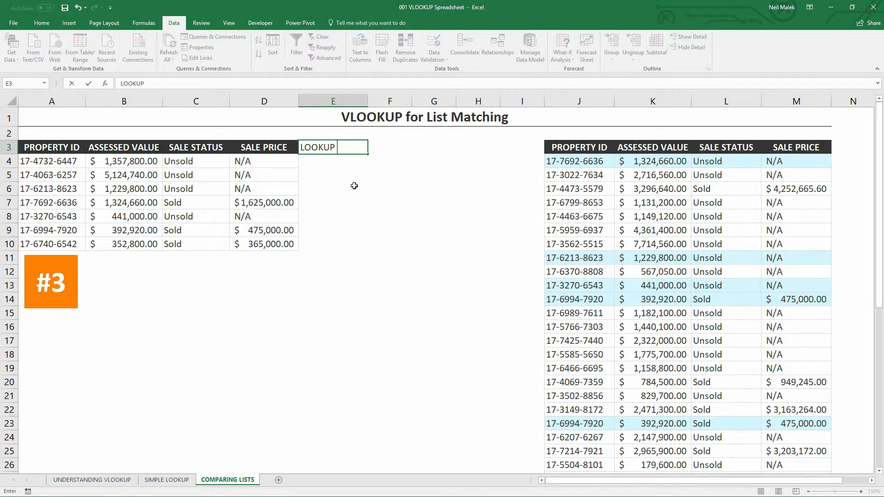
text(SALE PRICE)
key(ctrl+Return)
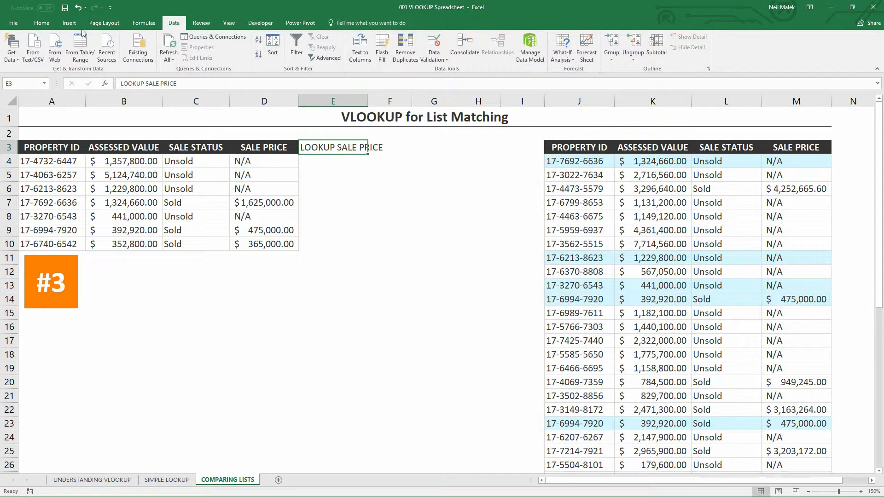
Format the E3 header with a dark fill and bold white text, and widen column E to fit it
click(42, 23)
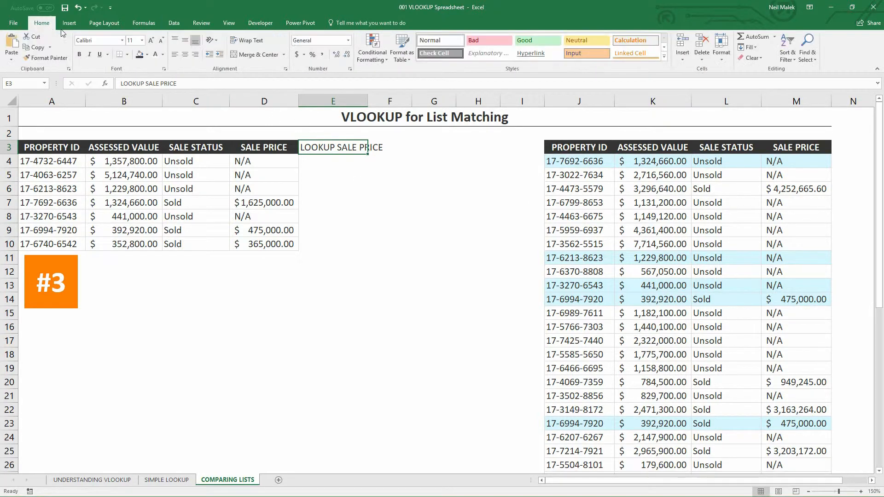
click(140, 54)
click(155, 56)
click(79, 55)
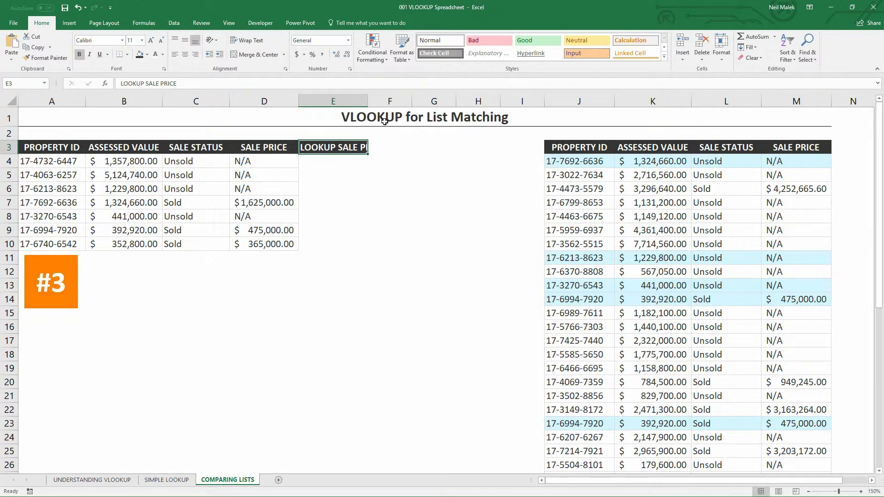
drag(368, 101, 394, 101)
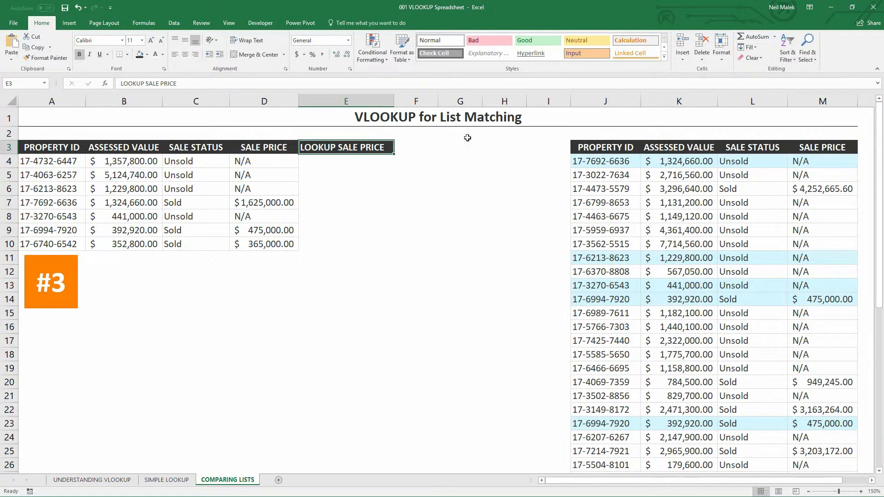
Delete the empty columns G and H between the two property lists
click(476, 99)
drag(477, 100, 506, 100)
right_click(492, 99)
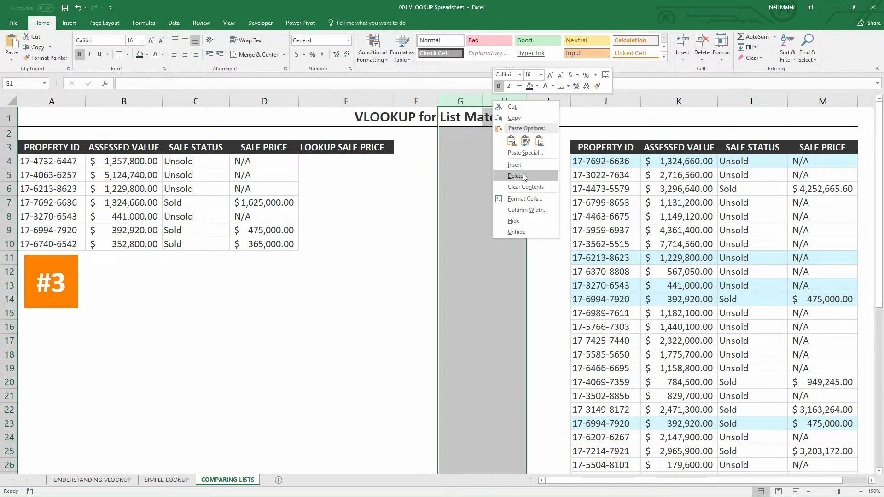
click(511, 174)
Start a VLOOKUP function in E4 with the property ID in A4 as the lookup value
click(352, 162)
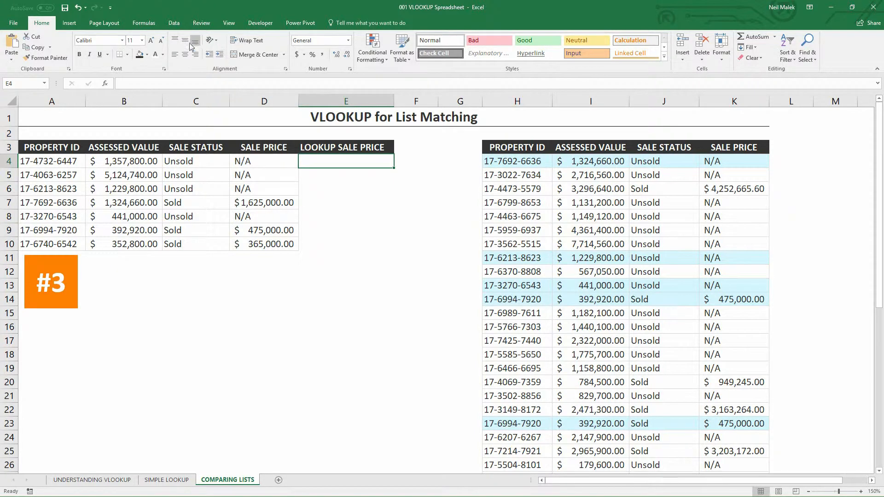
click(145, 23)
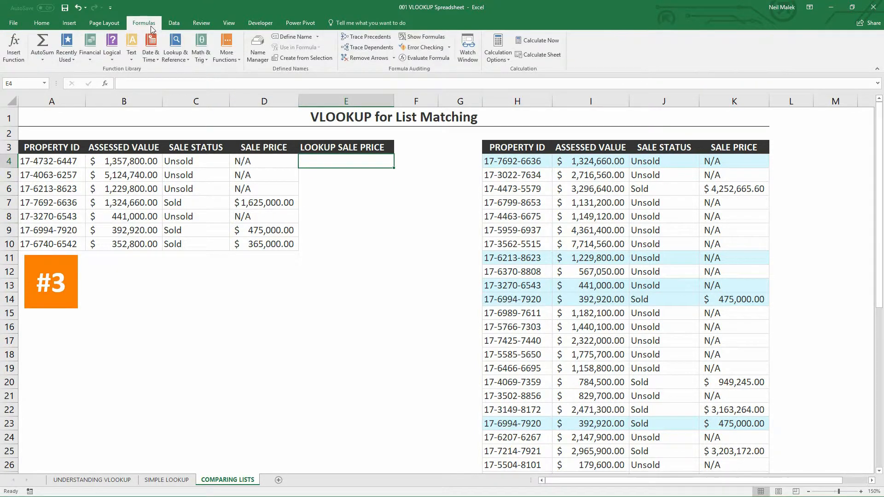
click(177, 60)
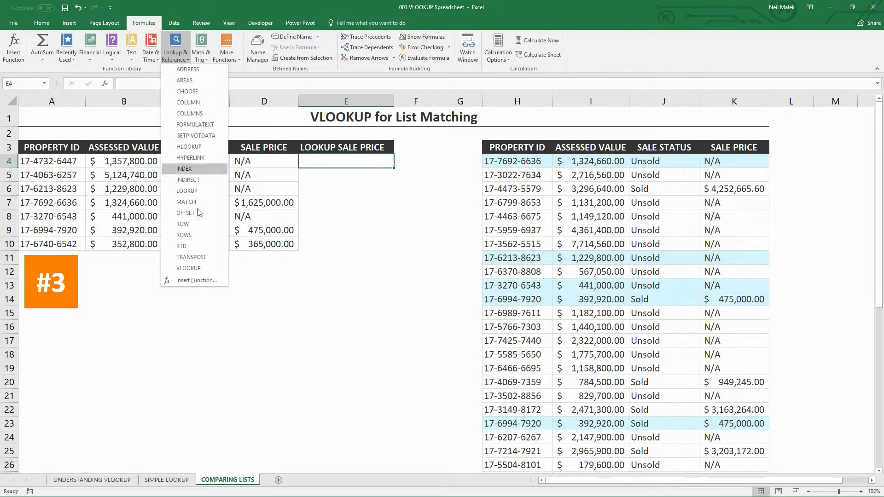
click(201, 267)
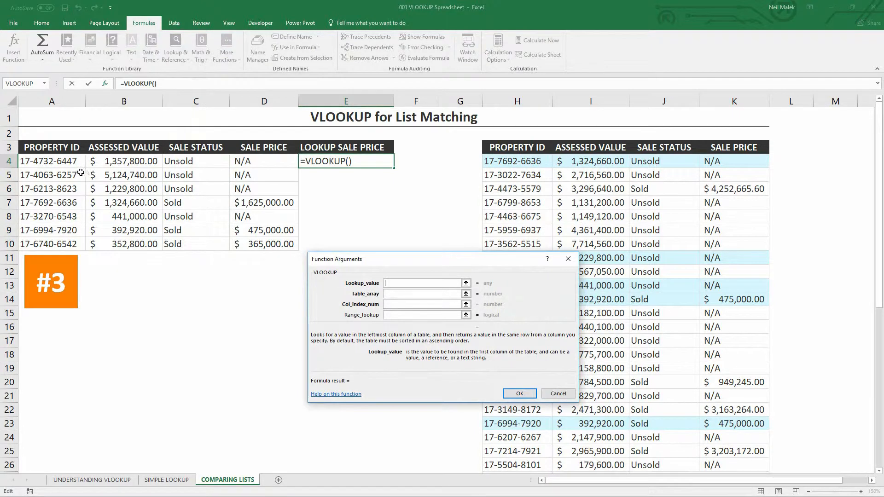
click(66, 162)
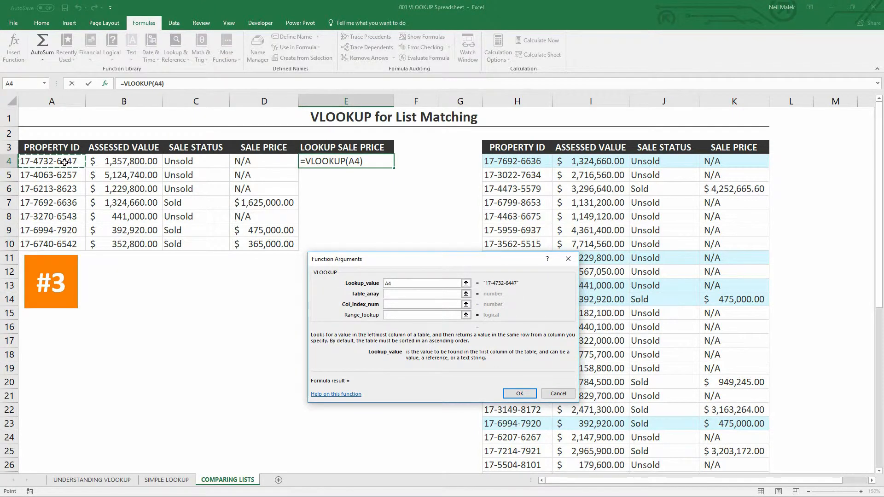
Set the table array to the longer property list as the absolute reference $H$4:$K$46
click(382, 295)
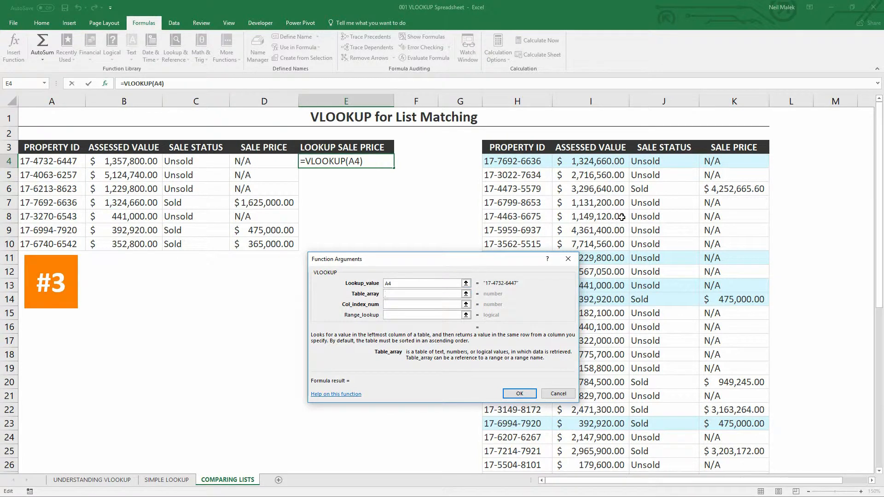
click(521, 160)
text(:K4)
key(ctrl+shift+Down)
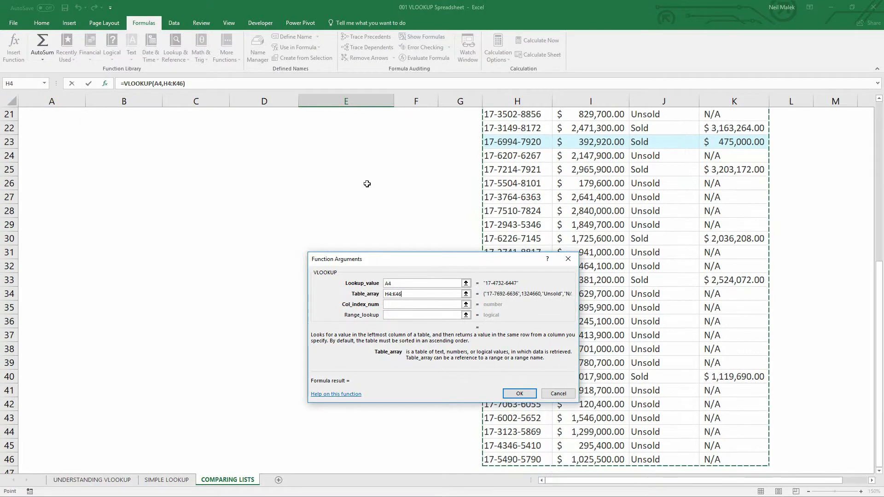
scroll(433, 232, up, 7)
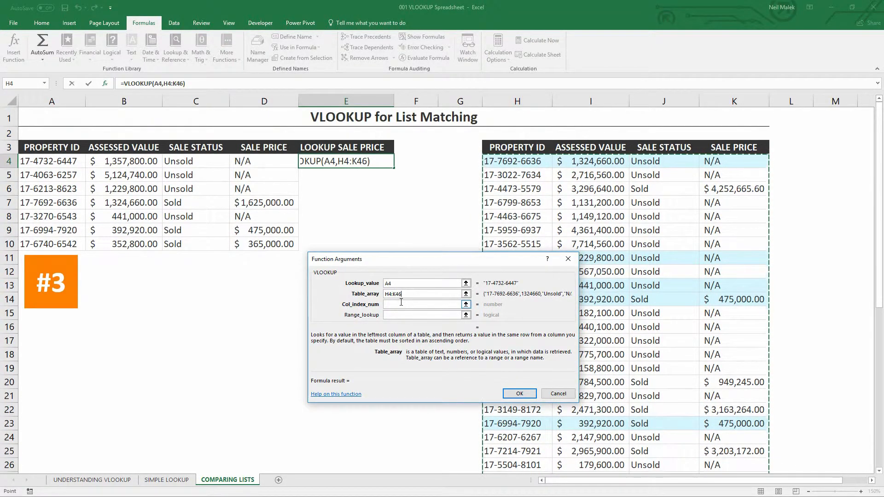
key(F4)
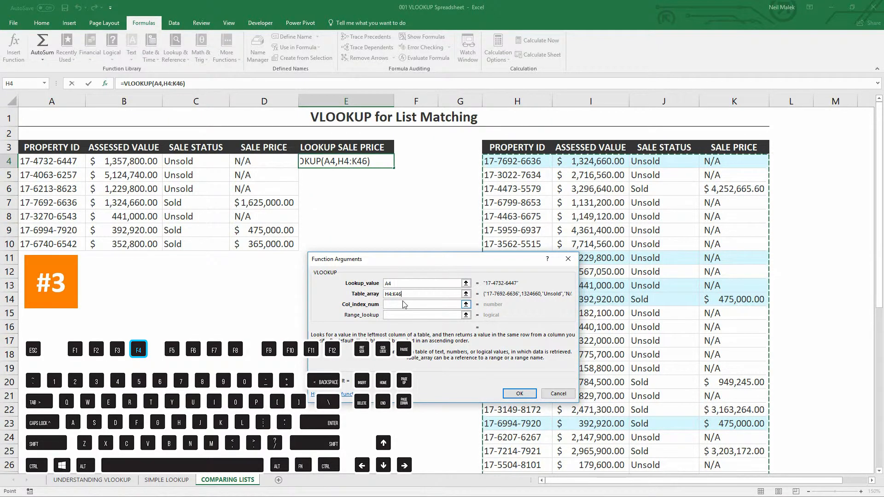
key(F4)
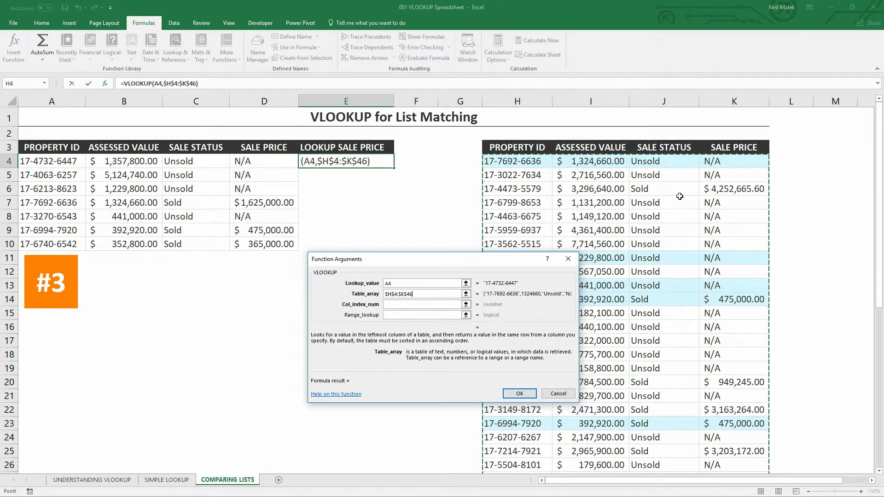
Set the column index number to 4 and the range lookup to FALSE, completing the VLOOKUP formula in E4
click(428, 305)
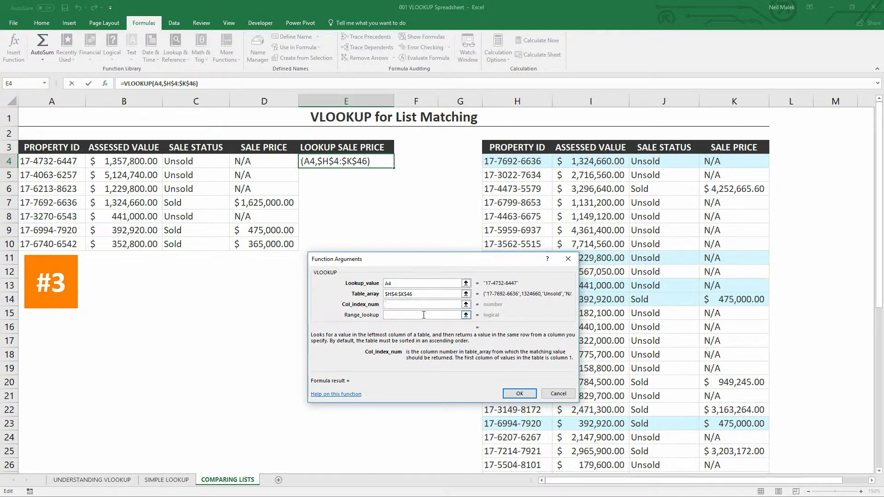
text(4)
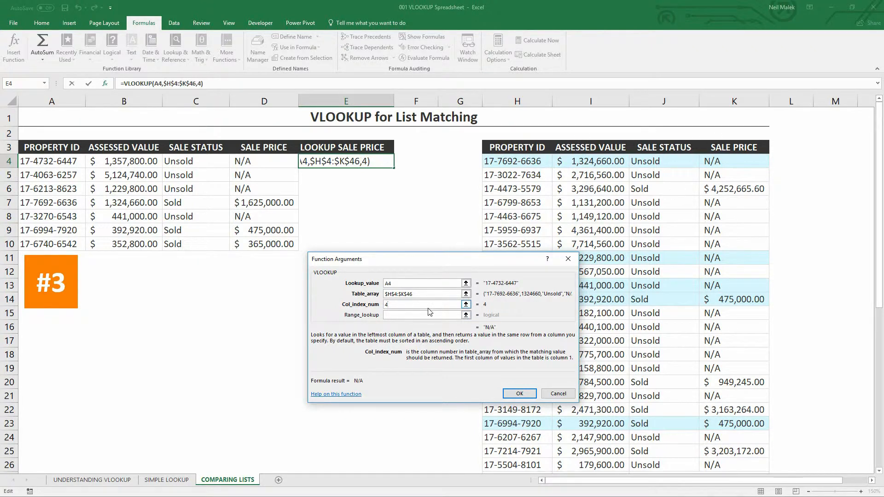
click(426, 315)
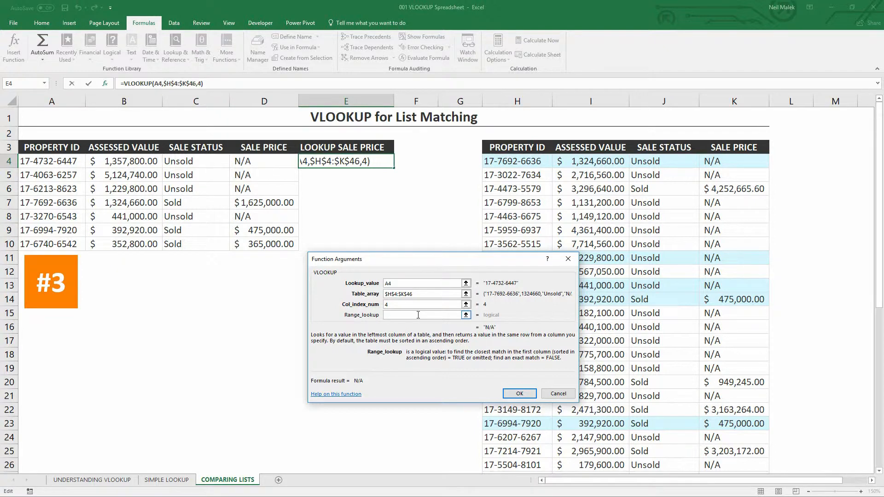
text(FALSE)
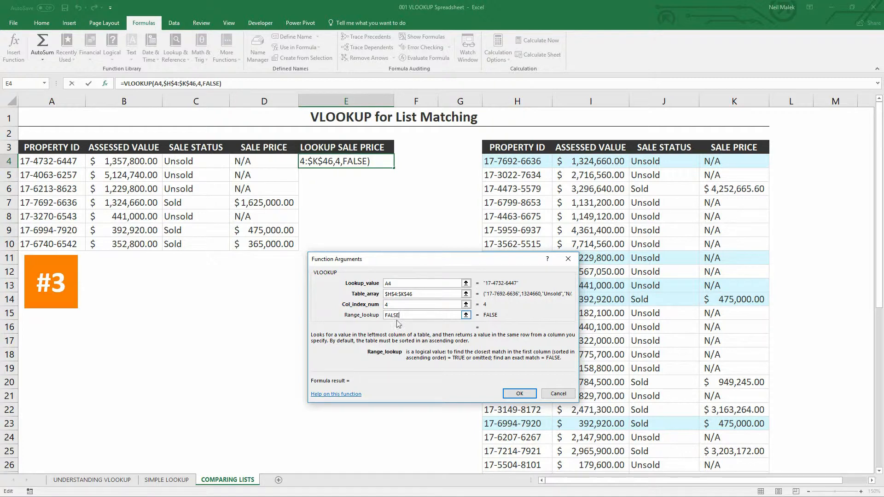
click(516, 394)
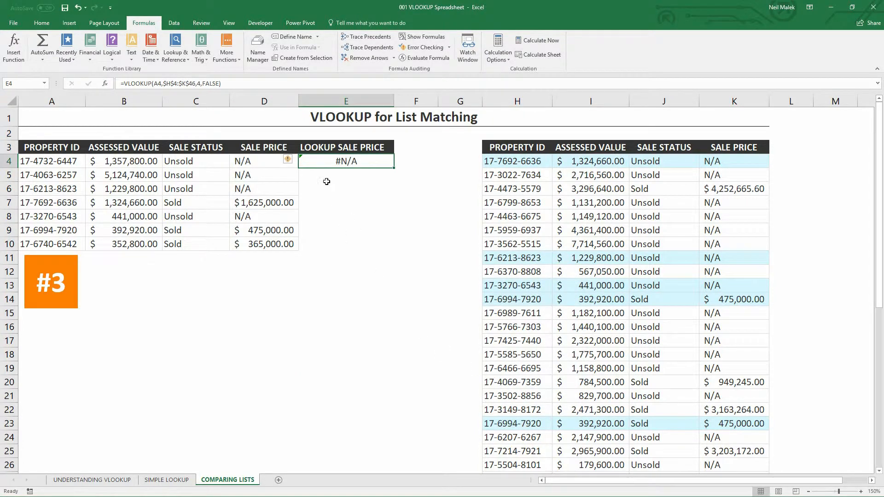
Compare E4 with the listed sale price, fill its formula down to E10, and inspect the results in E6 and E7
click(277, 175)
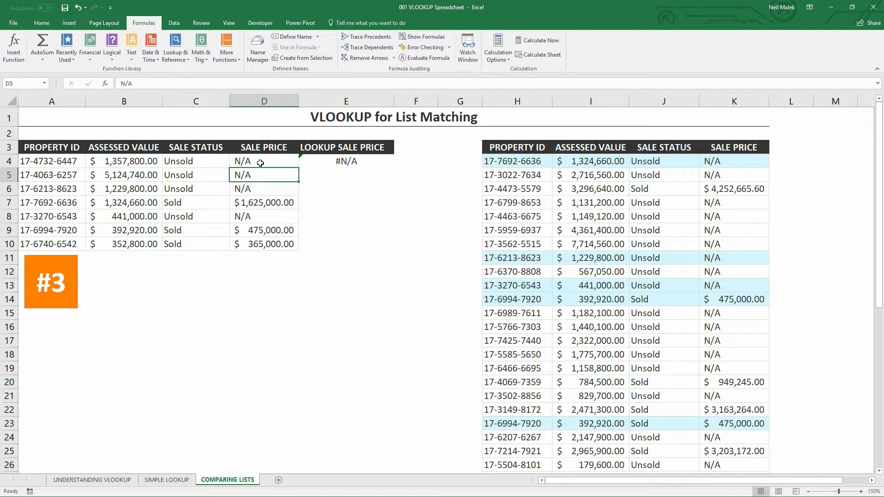
click(259, 164)
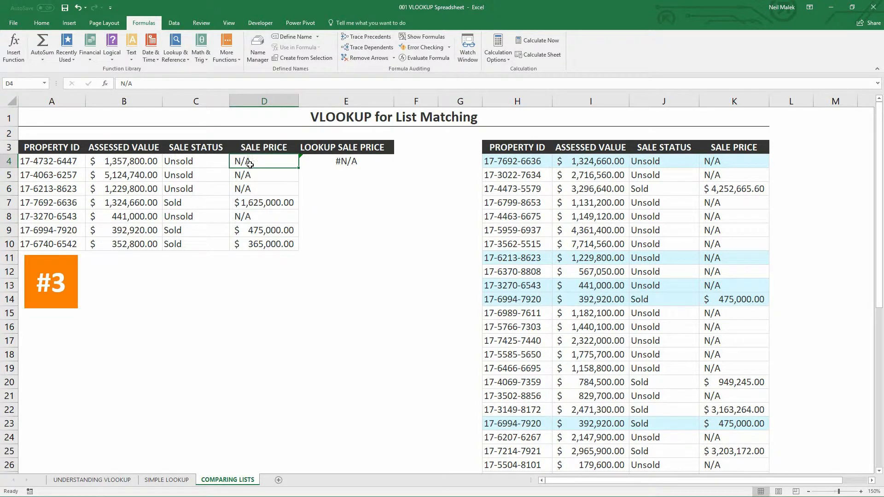
click(350, 163)
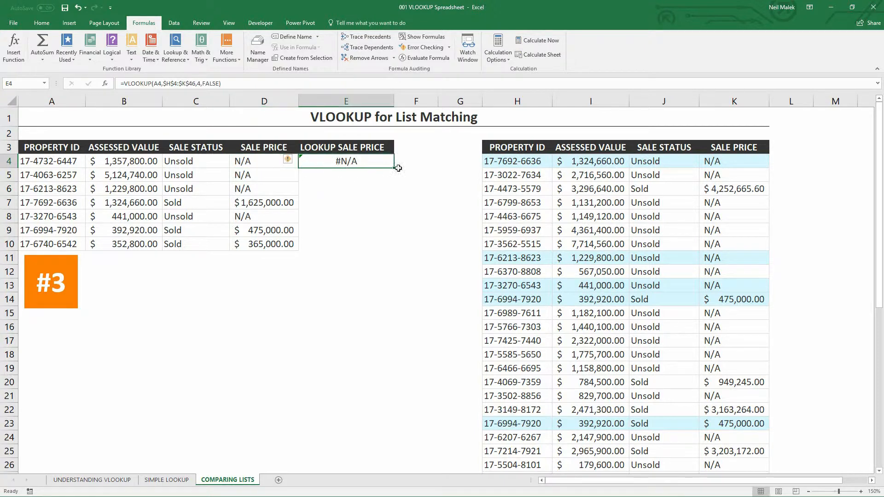
drag(393, 167, 392, 247)
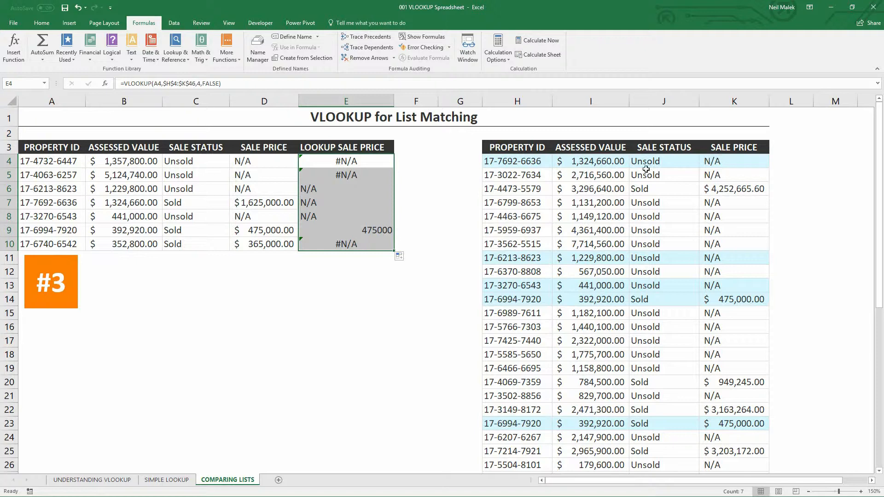
click(327, 189)
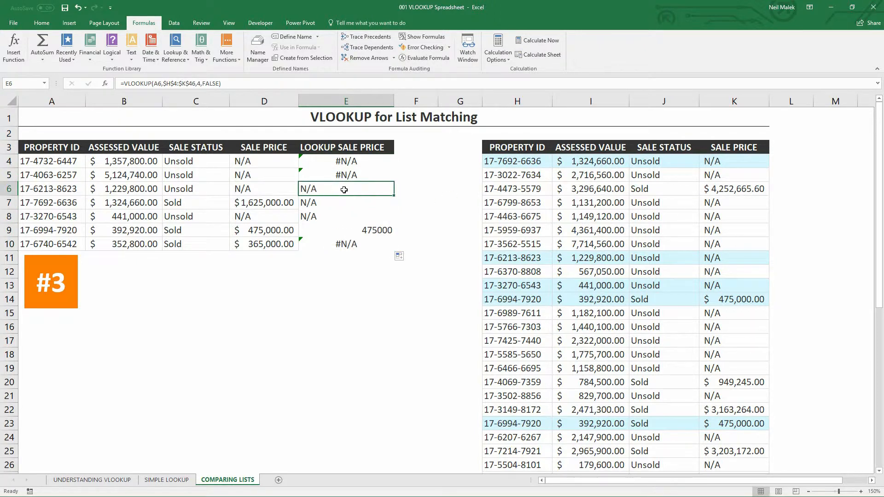
click(325, 202)
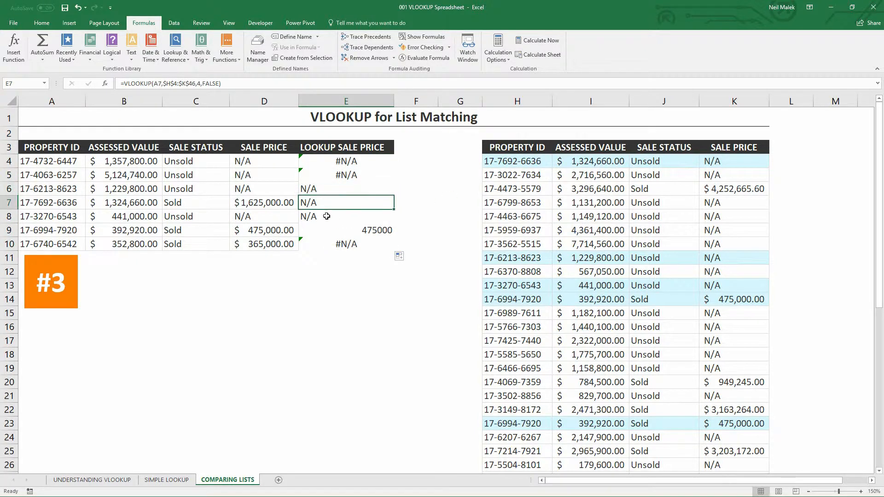
Inspect the lookup results in E8, E4 and E10, and examine the full property records in rows 4, 5 and 10
click(326, 215)
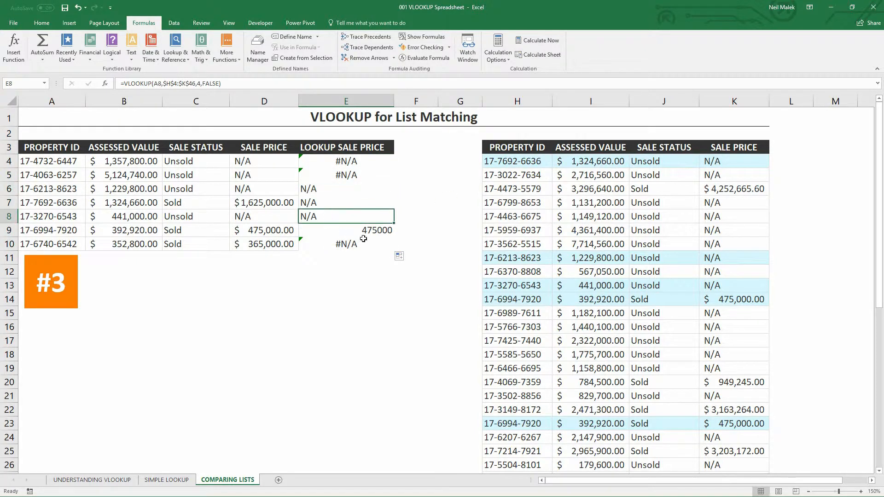
click(366, 161)
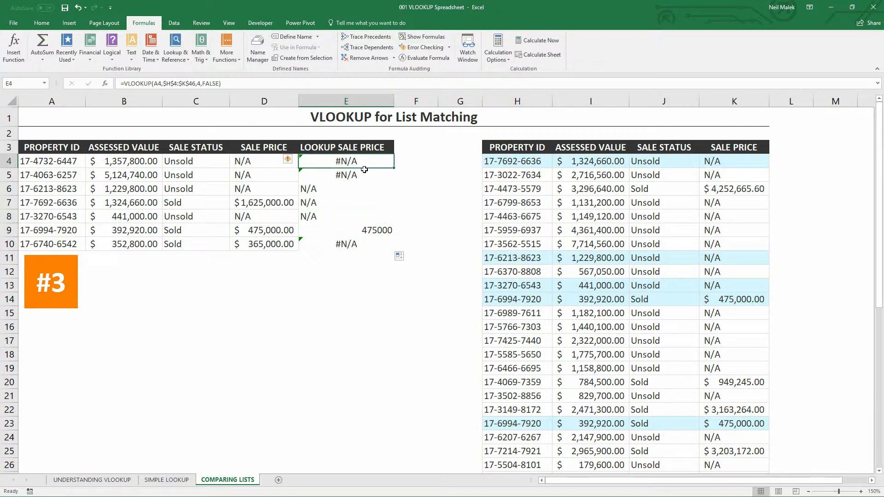
click(358, 244)
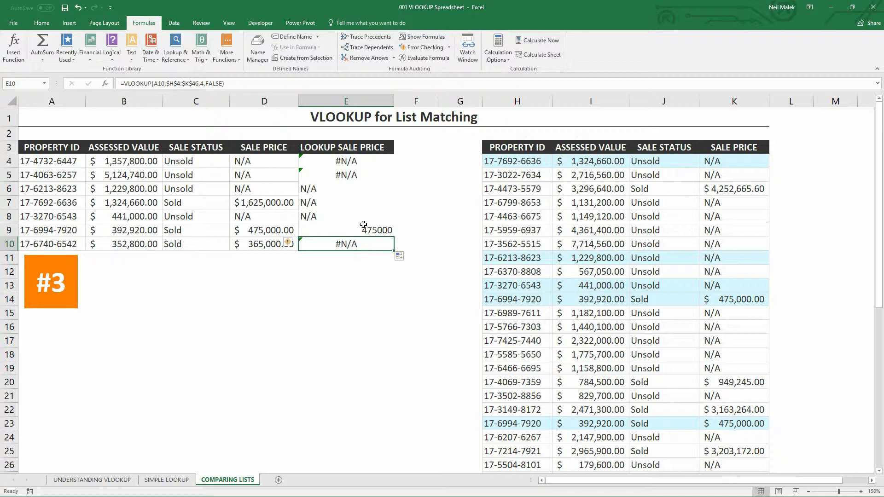
click(363, 162)
drag(285, 174, 48, 175)
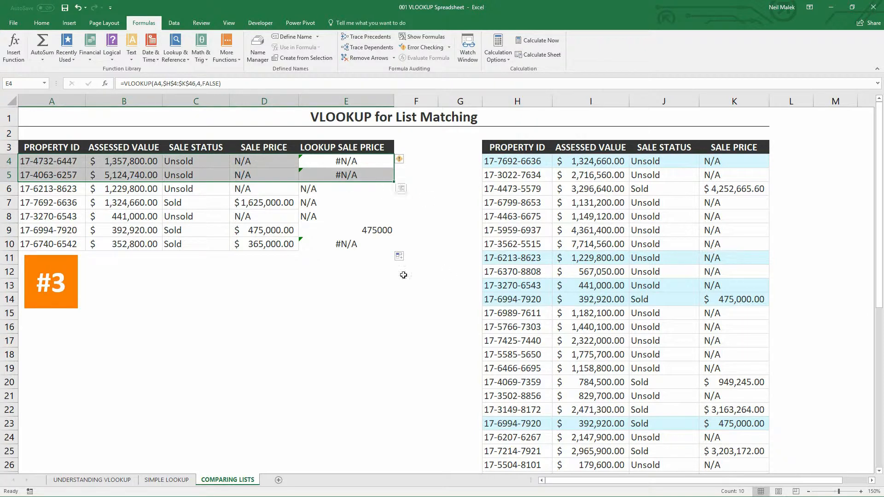
drag(341, 244, 65, 245)
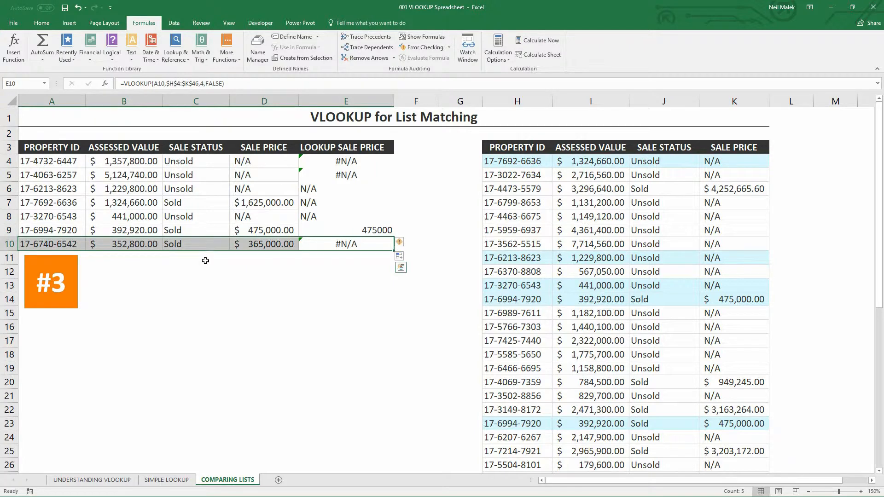
Compare the listed sale price with the looked-up price in rows 6, 8, 9 and 7, and recheck rows 4 to 6 and 10
drag(62, 189, 320, 188)
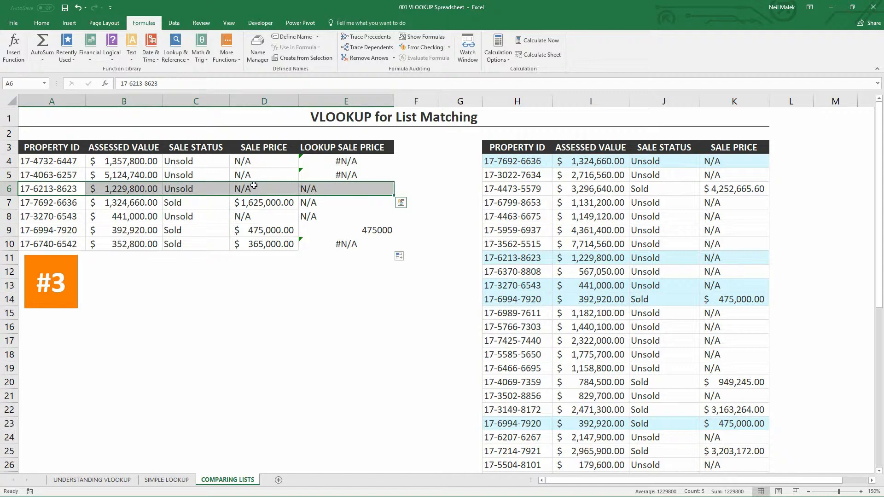
drag(73, 217, 339, 214)
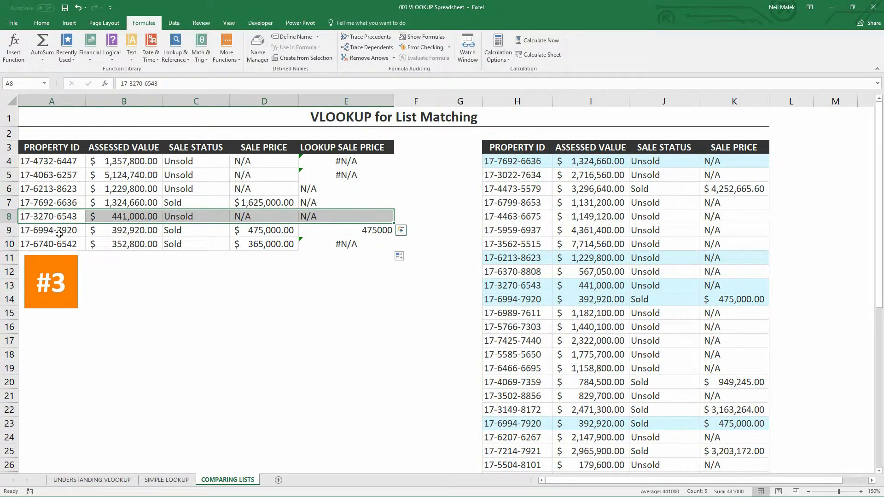
drag(60, 233, 359, 230)
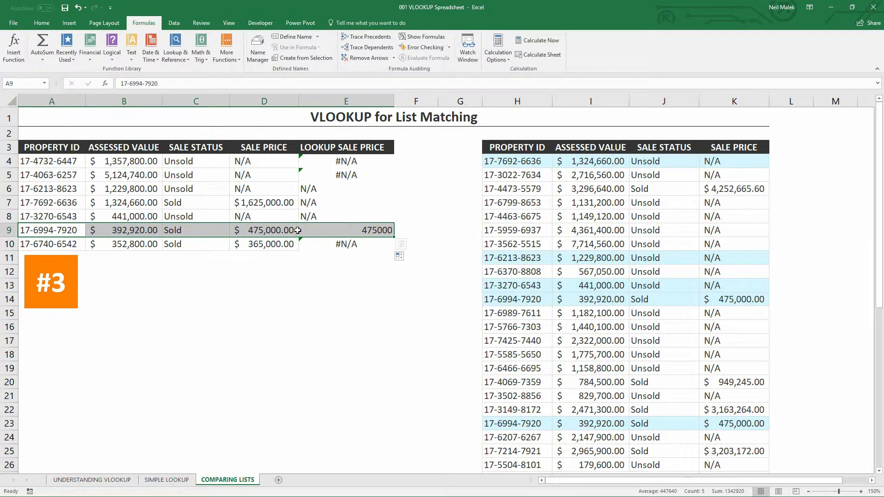
drag(59, 203, 336, 204)
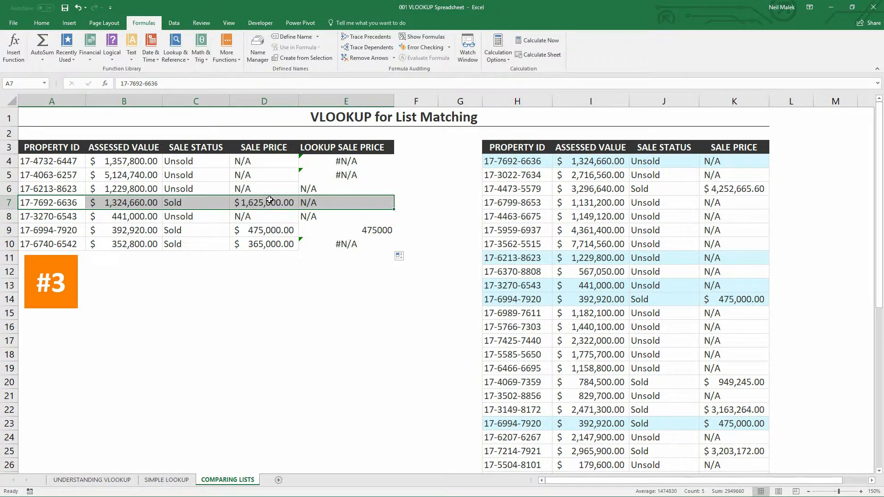
drag(66, 189, 322, 190)
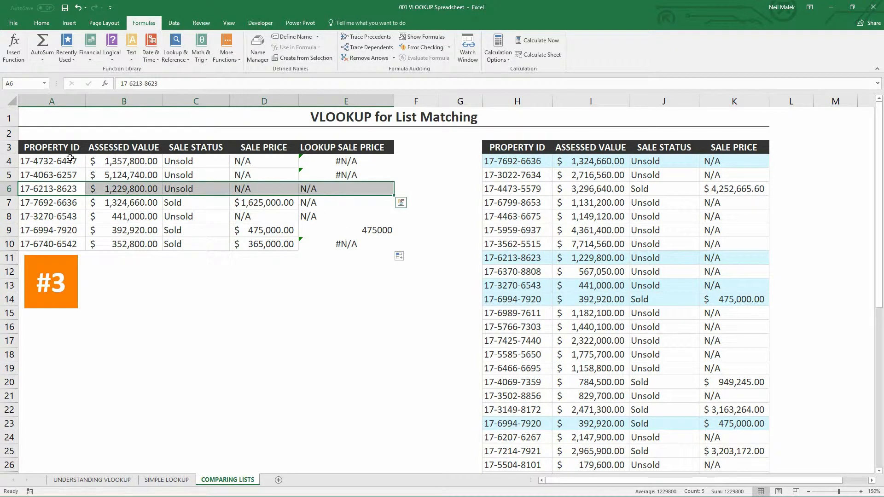
drag(80, 162, 317, 173)
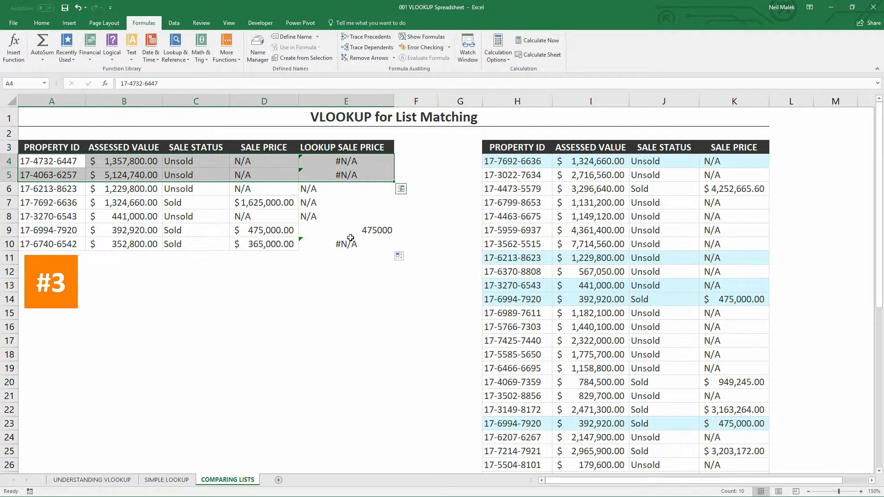
drag(77, 246, 390, 246)
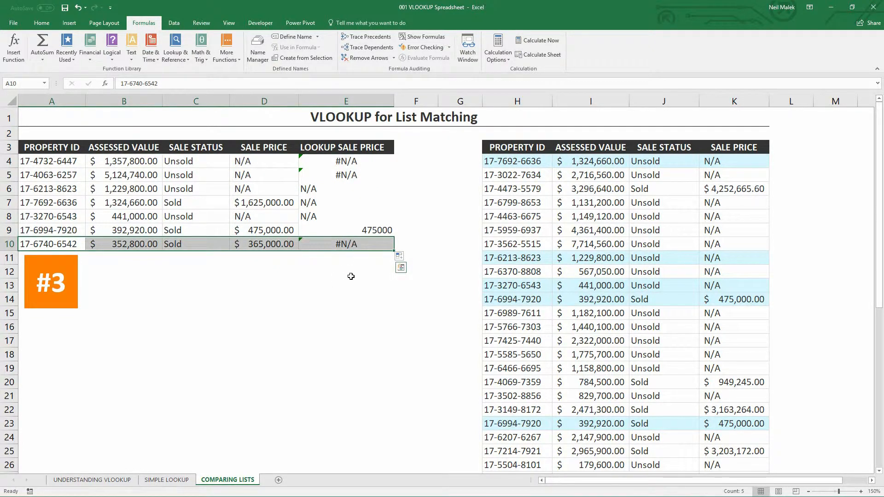
click(253, 214)
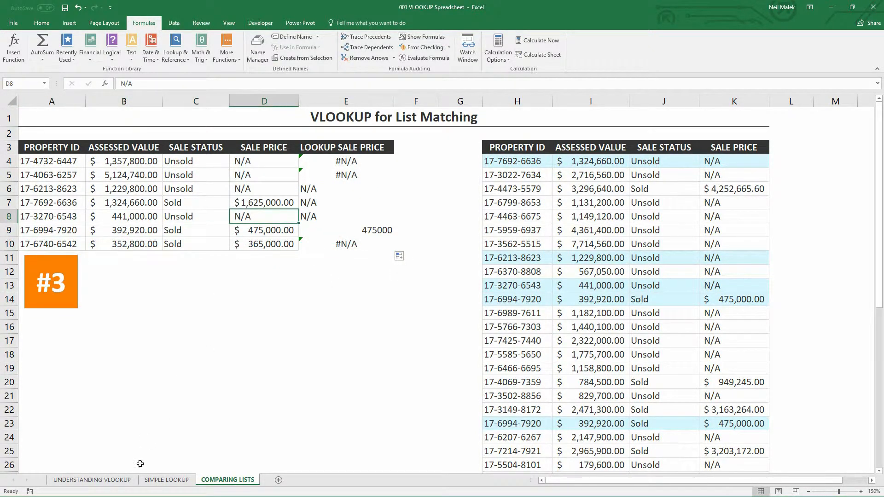
Review the exact-match and range-match examples on the SIMPLE LOOKUP sheet and return to the COMPARING LISTS sheet
click(160, 480)
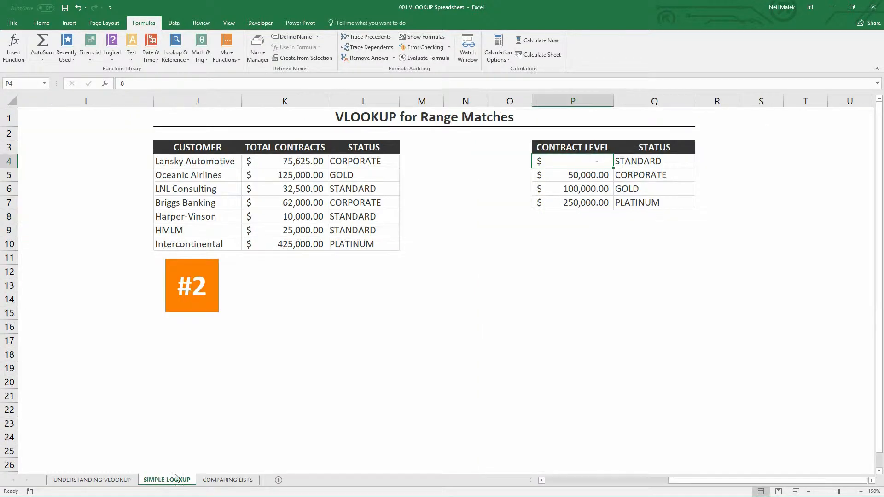
click(560, 481)
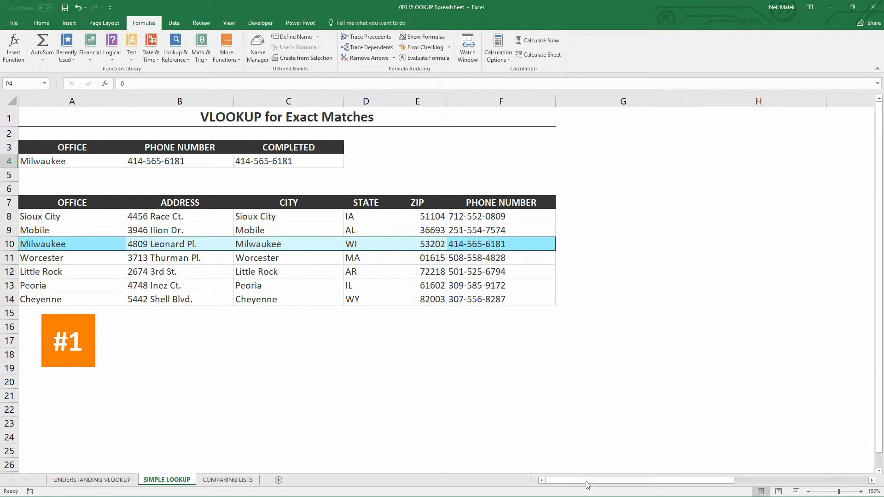
drag(589, 481, 767, 480)
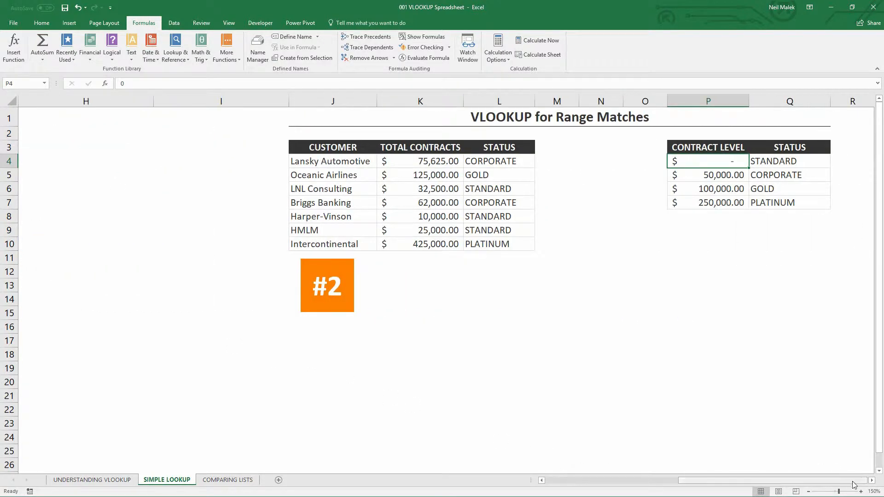
click(872, 482)
click(873, 481)
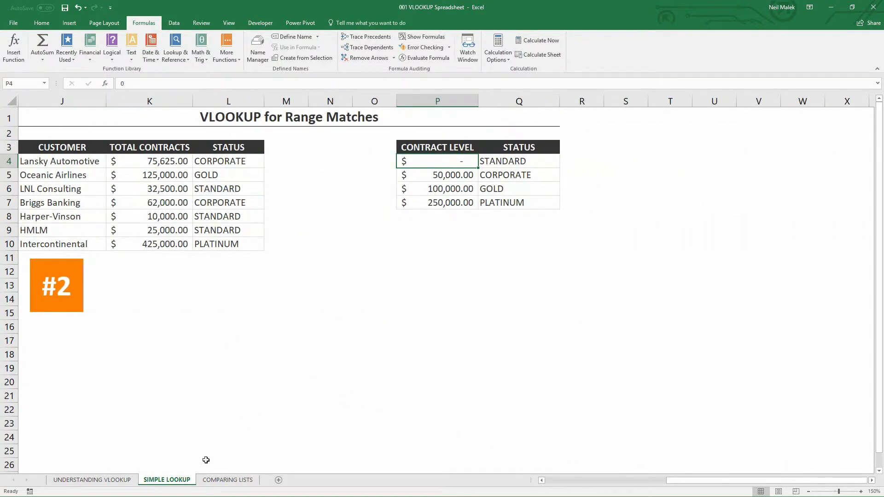
click(234, 480)
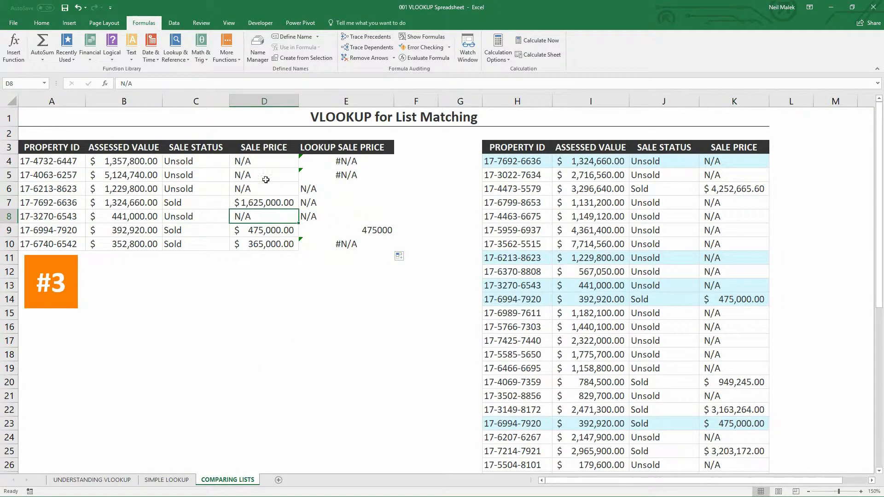